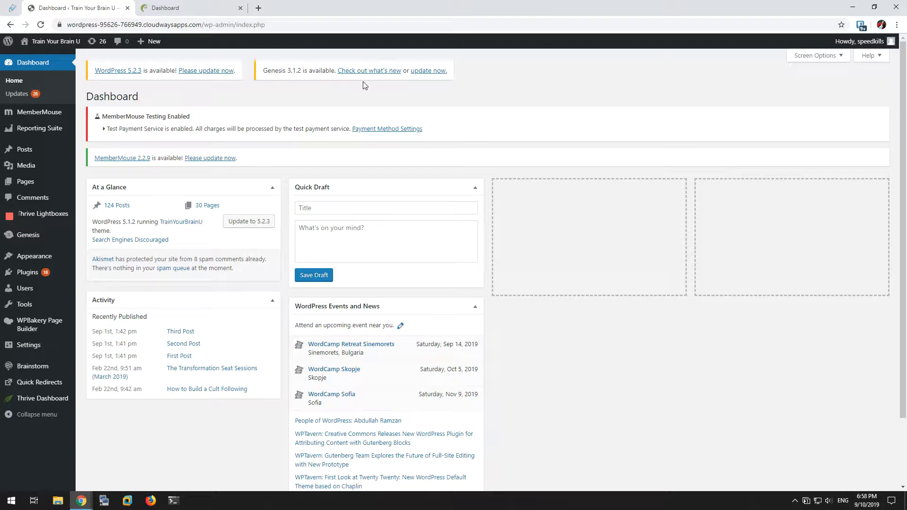
Step: Open the post categories and list the posts filed under the DrippedContent category
{"action": "mouse_move", "coordinate": [48, 326]}
{"action": "mouse_move", "coordinate": [48, 115]}
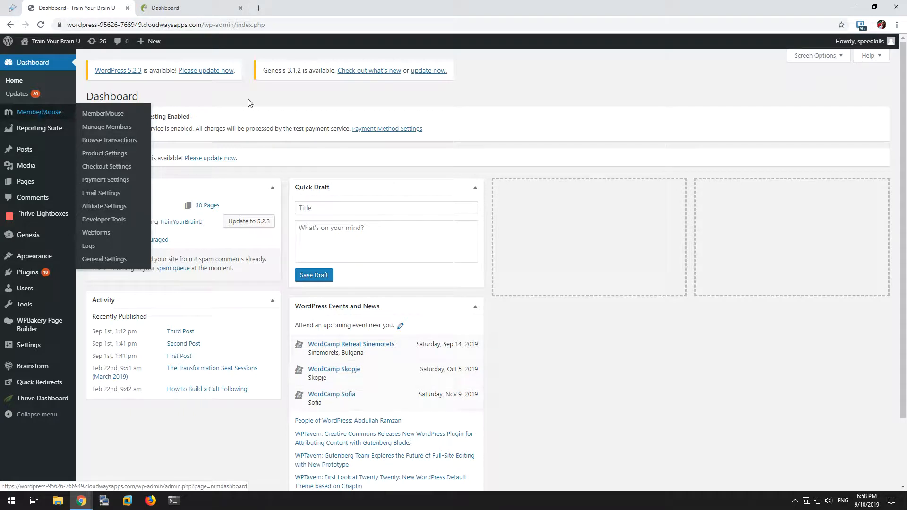
{"action": "mouse_move", "coordinate": [33, 152]}
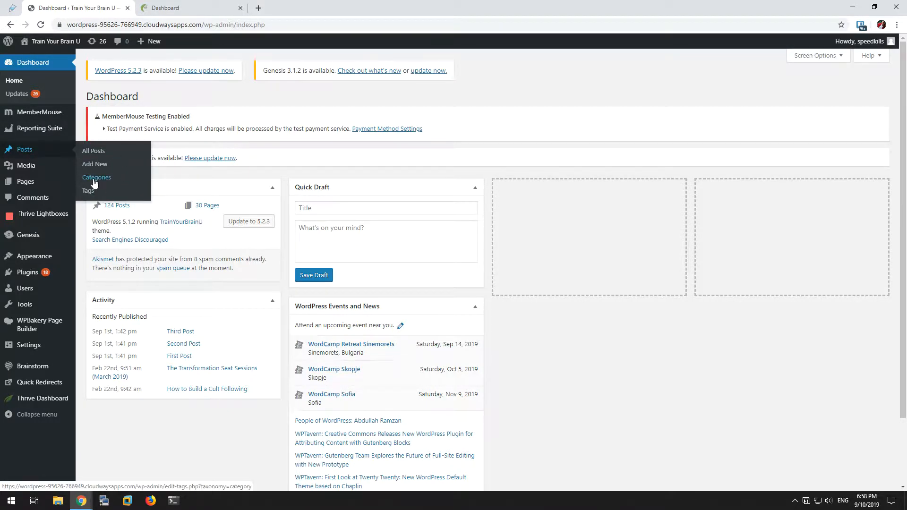
{"action": "left_click", "coordinate": [376, 131]}
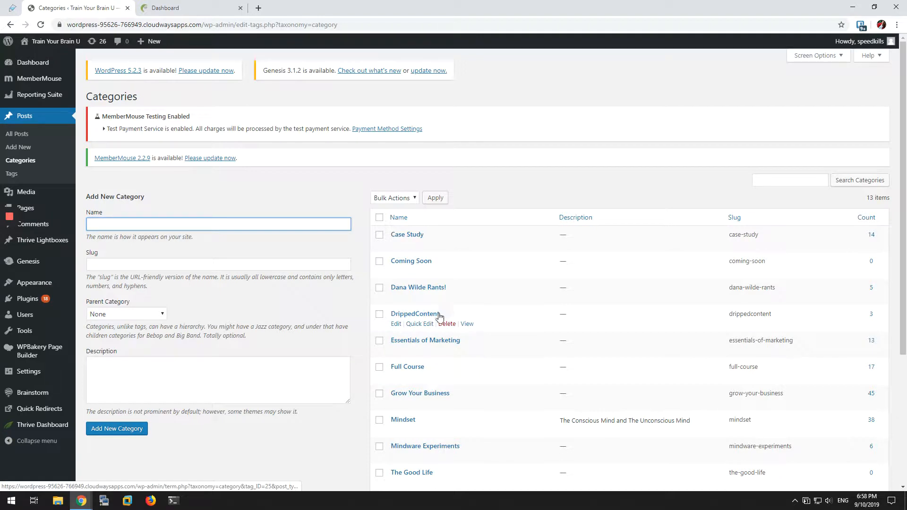
{"action": "left_click", "coordinate": [872, 315]}
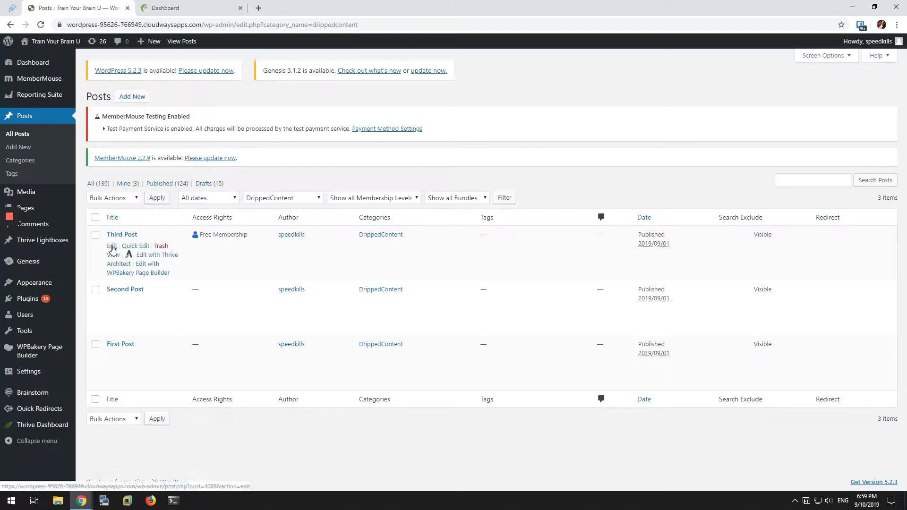
Step: Open Third Post for editing and examine the access rights in its MemberMouse options
{"action": "left_click", "coordinate": [112, 248]}
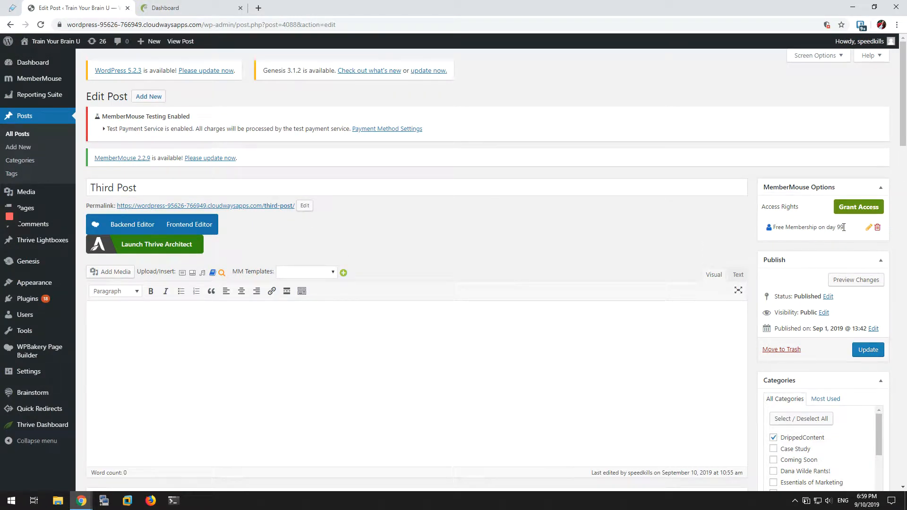
{"action": "mouse_move", "coordinate": [844, 228]}
{"action": "left_mouse_down"}
{"action": "mouse_move", "coordinate": [827, 228]}
{"action": "mouse_move", "coordinate": [845, 227]}
{"action": "left_mouse_up"}
{"action": "left_click", "coordinate": [827, 227]}
{"action": "left_click", "coordinate": [808, 226]}
{"action": "mouse_move", "coordinate": [812, 225]}
{"action": "left_mouse_down"}
{"action": "mouse_move", "coordinate": [846, 225]}
{"action": "mouse_move", "coordinate": [802, 226]}
{"action": "left_mouse_up"}
{"action": "left_click", "coordinate": [801, 224]}
Step: Open the Free Membership member's details in MemberMouse and check how many days they have been a member
{"action": "mouse_move", "coordinate": [51, 80]}
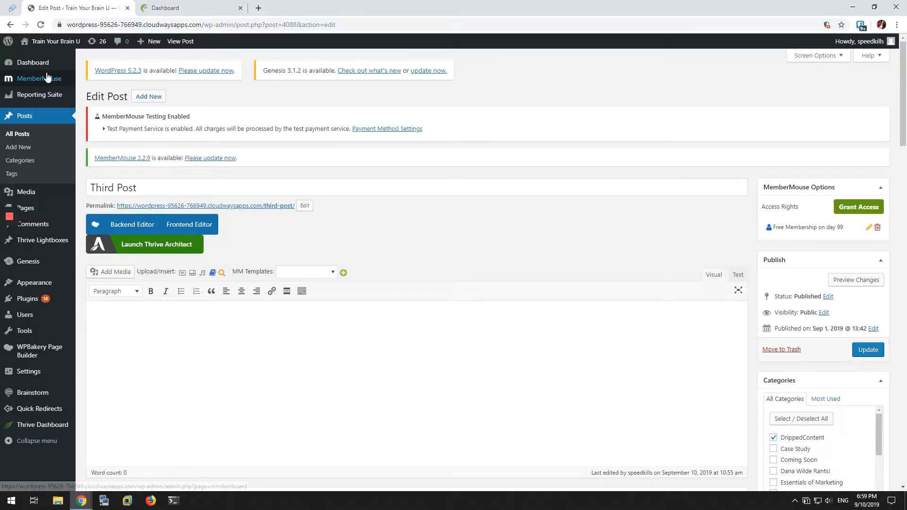
{"action": "left_click", "coordinate": [105, 94]}
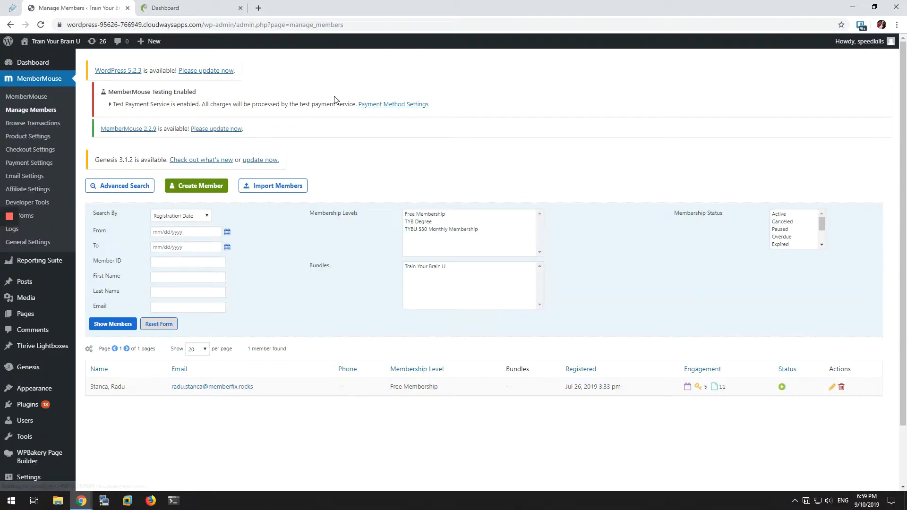
{"action": "left_click", "coordinate": [204, 388]}
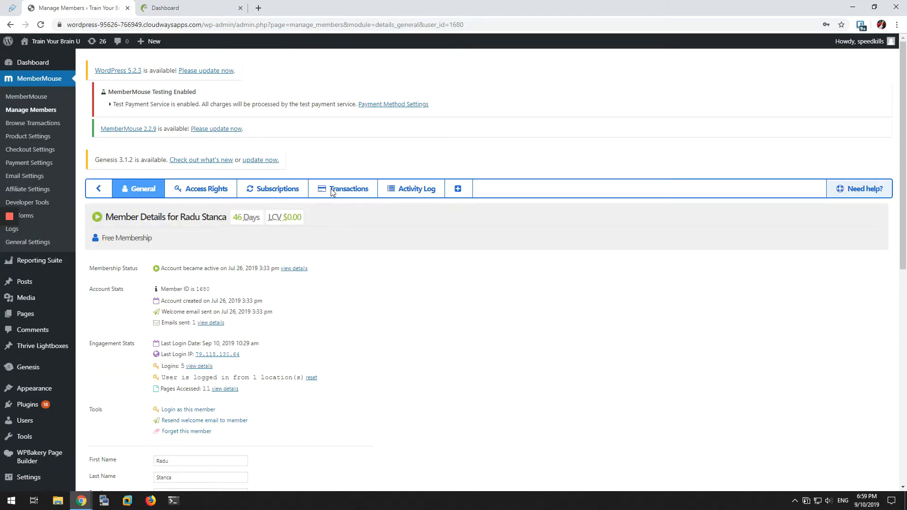
{"action": "scroll", "coordinate": [332, 192], "scroll_direction": "down", "scroll_amount": 2}
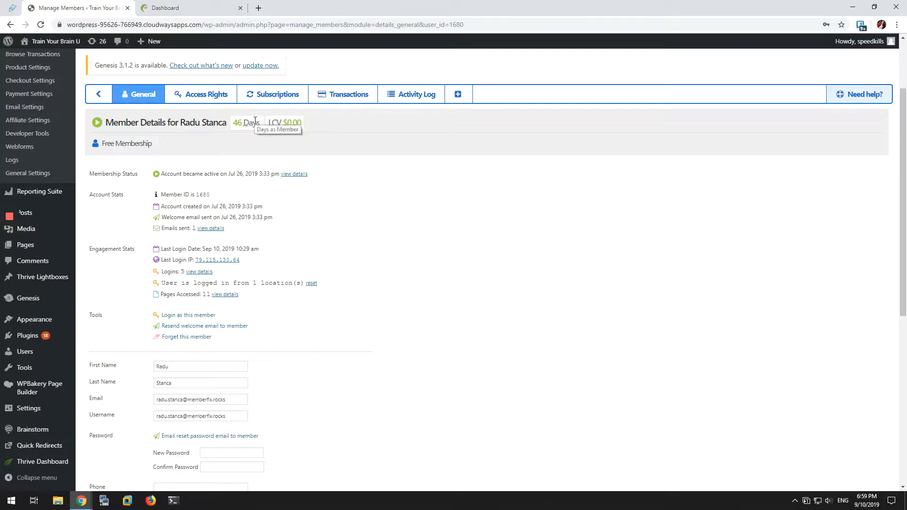
{"action": "scroll", "coordinate": [263, 146], "scroll_direction": "up", "scroll_amount": 2}
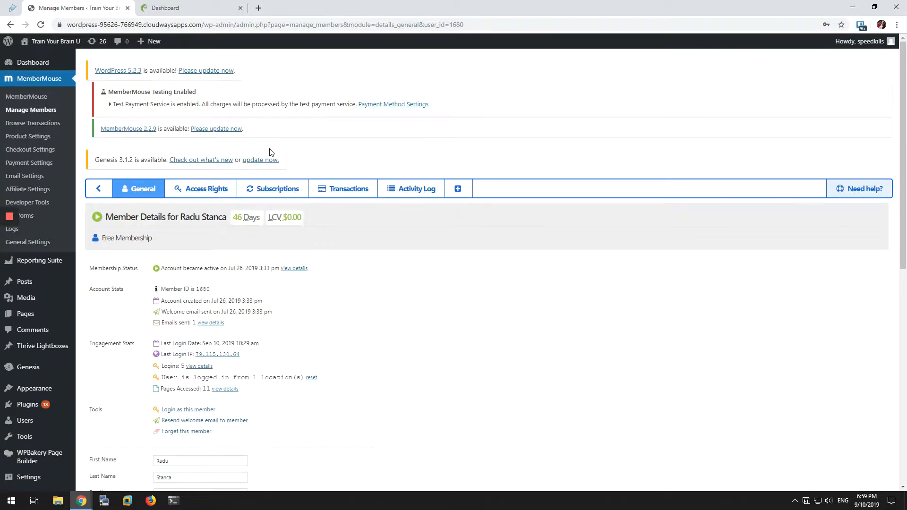
{"action": "mouse_move", "coordinate": [249, 219]}
{"action": "mouse_move", "coordinate": [52, 458]}
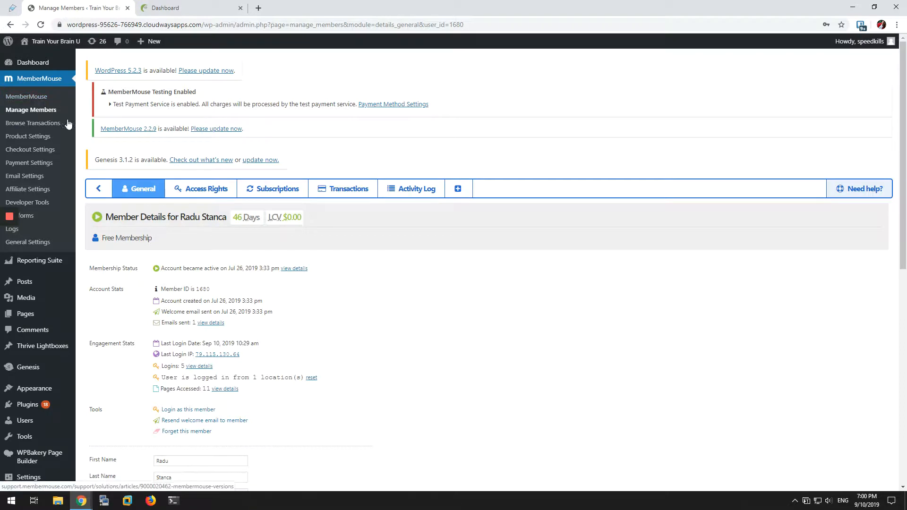
Step: Edit the site's Dashboard page with WPBakery Page Builder and add a Post Grid element to it
{"action": "left_click", "coordinate": [169, 9]}
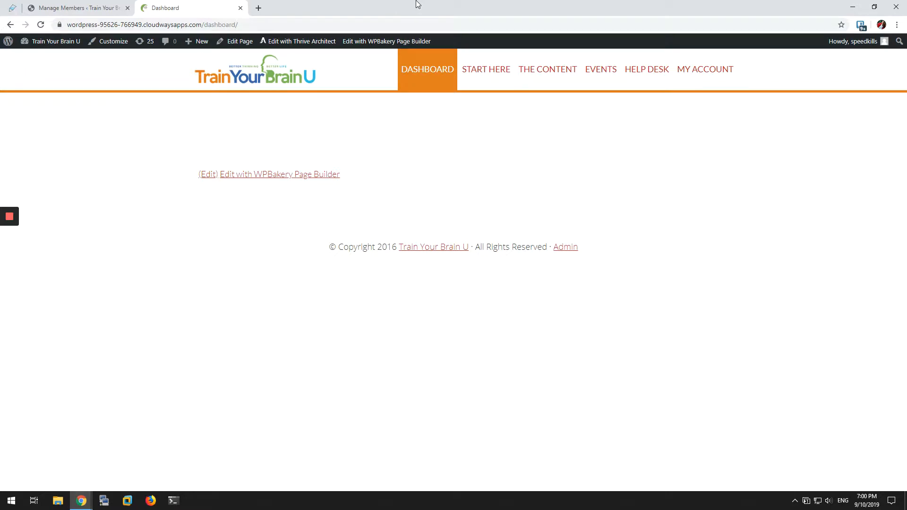
{"action": "left_click", "coordinate": [378, 41]}
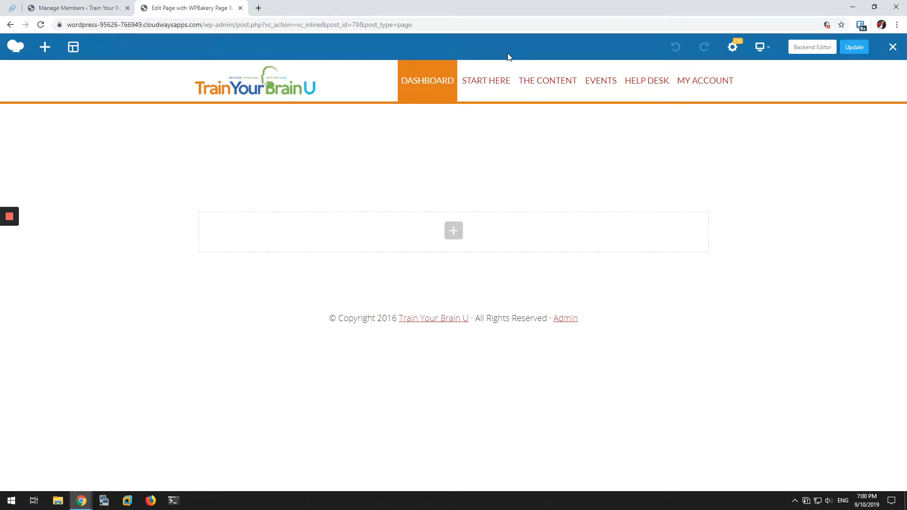
{"action": "left_click", "coordinate": [454, 236]}
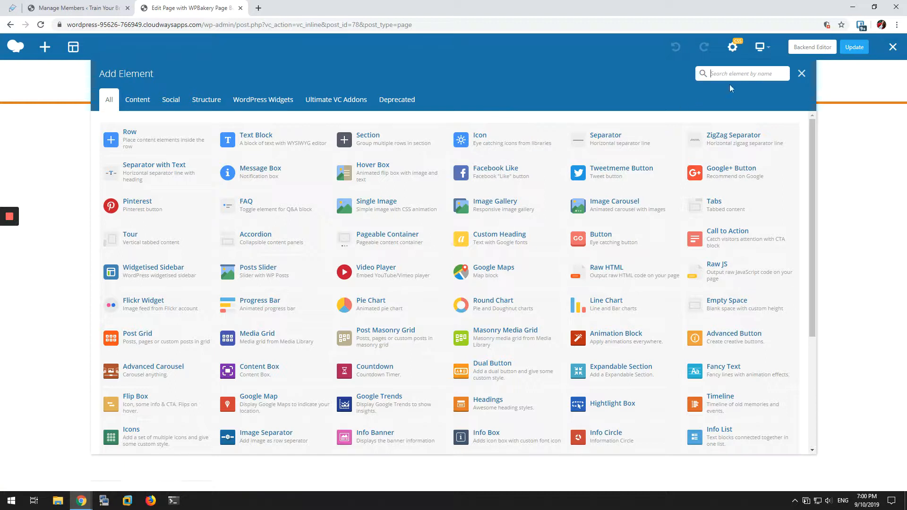
{"action": "type", "text": "post gr"}
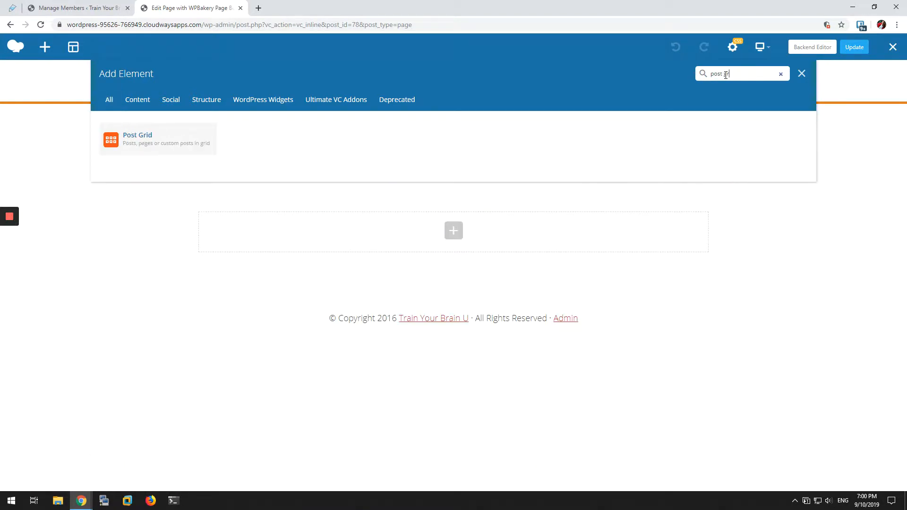
{"action": "left_click", "coordinate": [144, 141]}
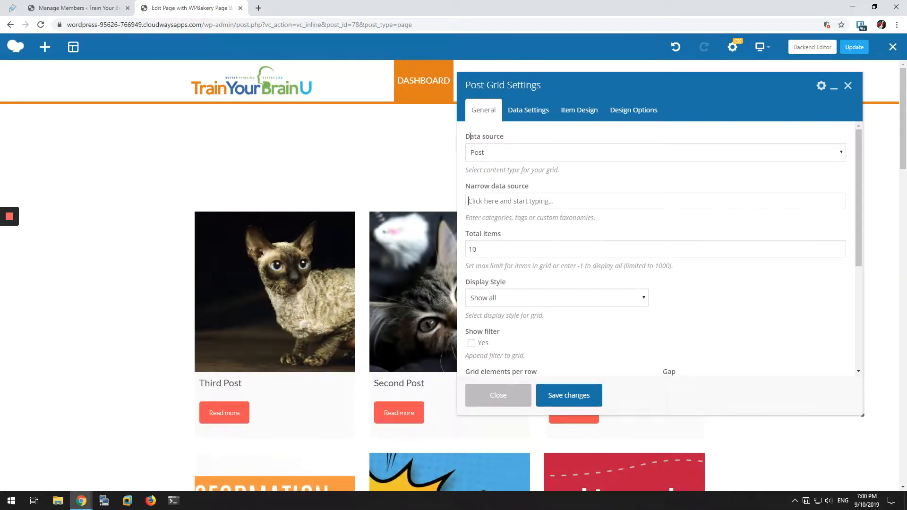
Step: Choose Post as the data source in the Post Grid settings
{"action": "left_click_drag", "start_coordinate": [470, 137], "coordinate": [523, 138]}
{"action": "left_click", "coordinate": [522, 137]}
{"action": "left_click", "coordinate": [647, 159]}
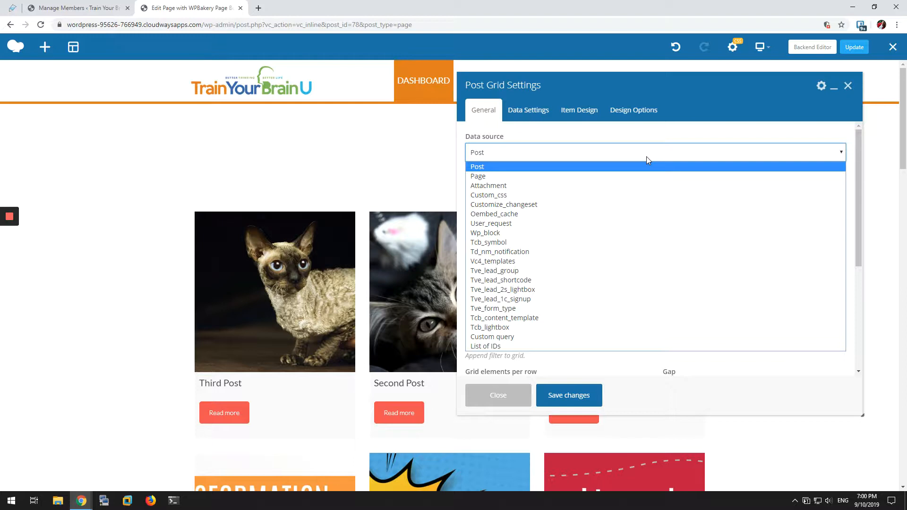
{"action": "left_click", "coordinate": [492, 166]}
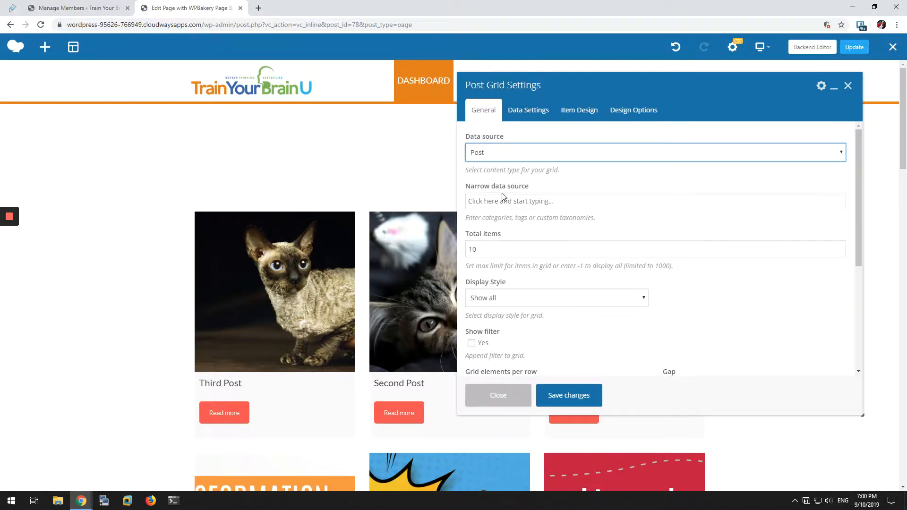
Step: Narrow the post grid's data source to the DrippedContent category, save the settings and update the page
{"action": "left_click", "coordinate": [543, 200]}
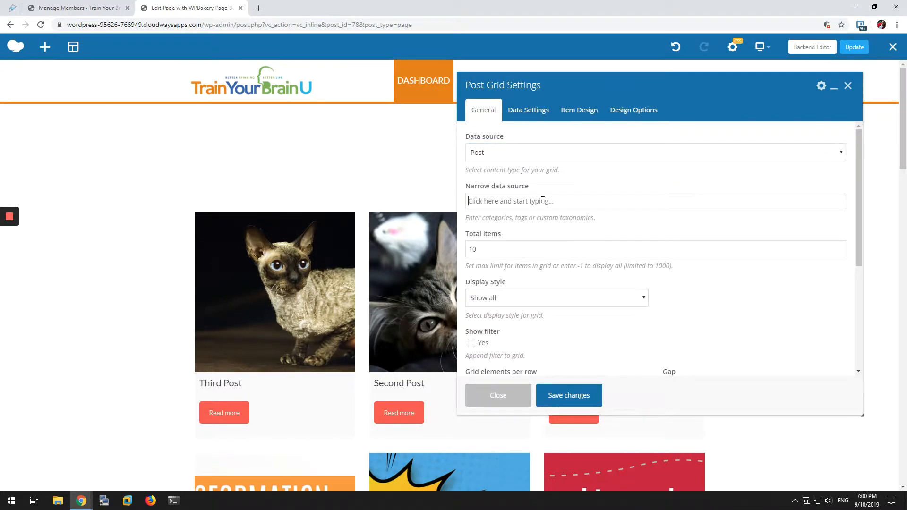
{"action": "type", "text": "Dripp"}
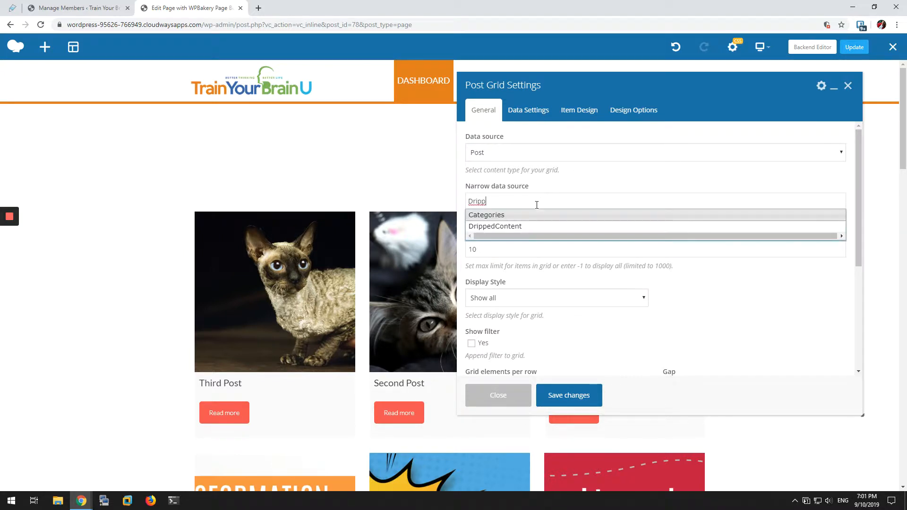
{"action": "left_click", "coordinate": [519, 227]}
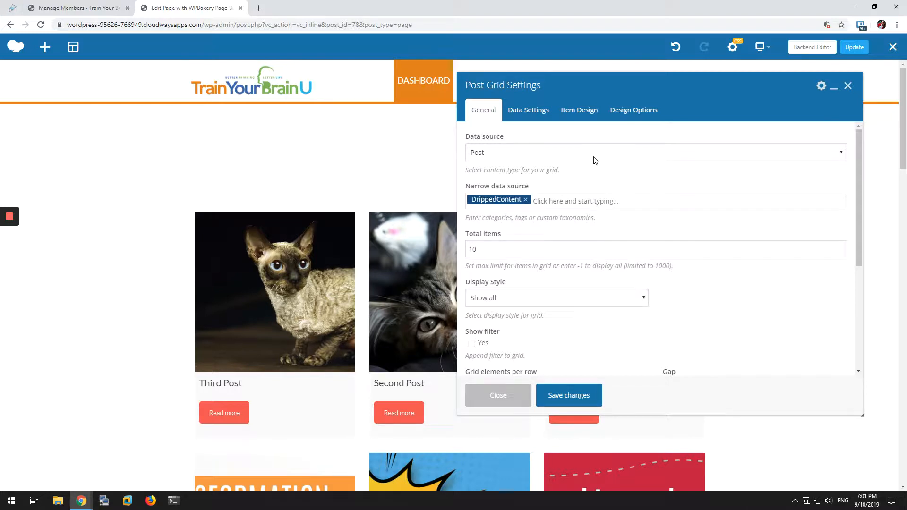
{"action": "left_click", "coordinate": [573, 400]}
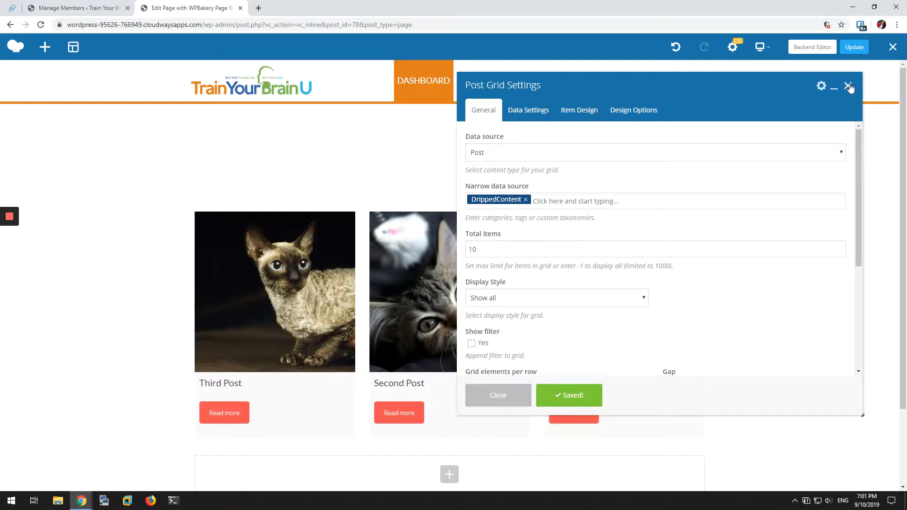
{"action": "left_click", "coordinate": [848, 86]}
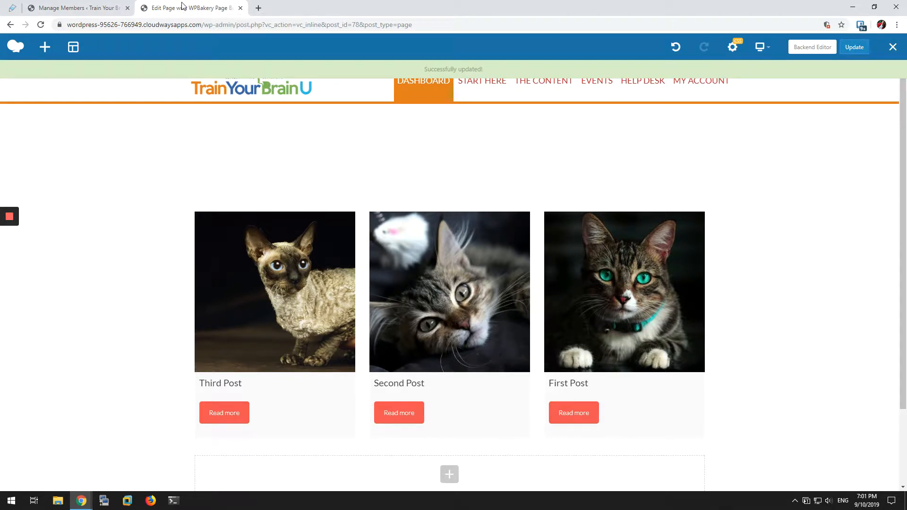
Step: Reload the Dashboard page in the incognito window and test access to Third Post and Second Post
{"action": "key", "text": "alt+Tab"}
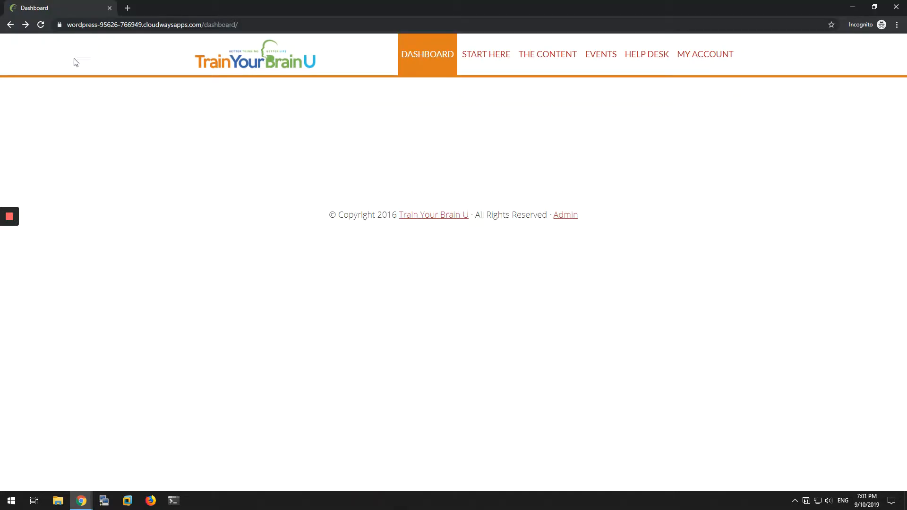
{"action": "left_click", "coordinate": [40, 25]}
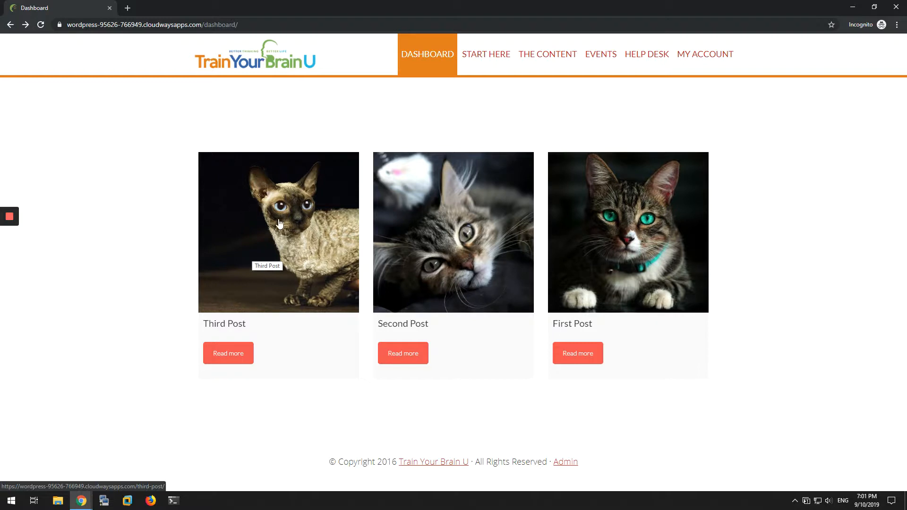
{"action": "left_click", "coordinate": [240, 208]}
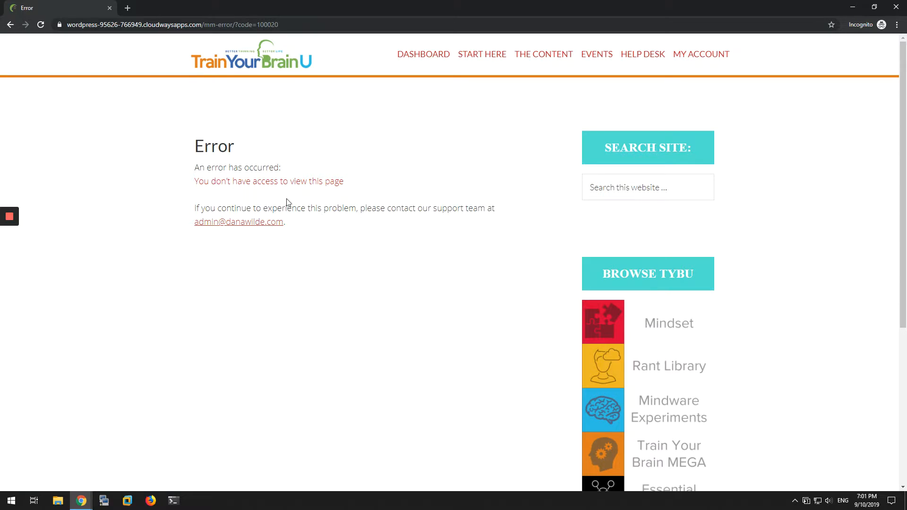
{"action": "left_click", "coordinate": [9, 25]}
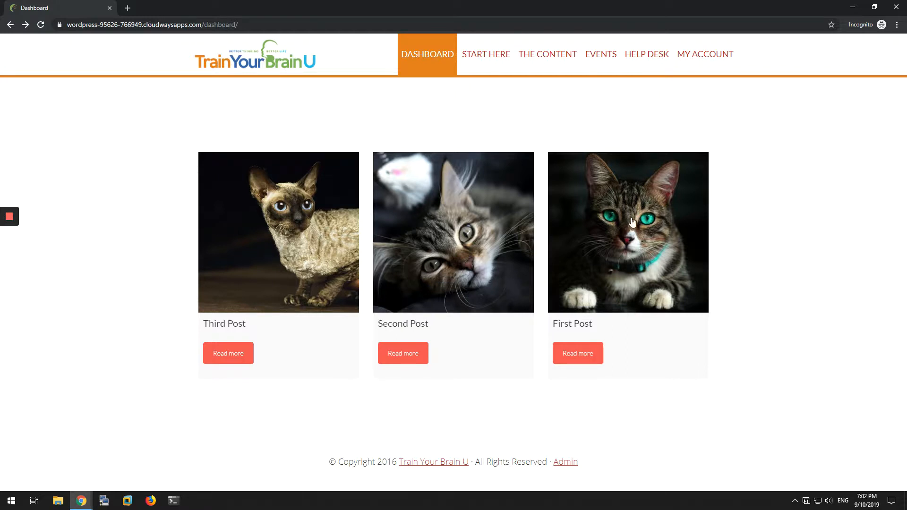
{"action": "left_click", "coordinate": [472, 218]}
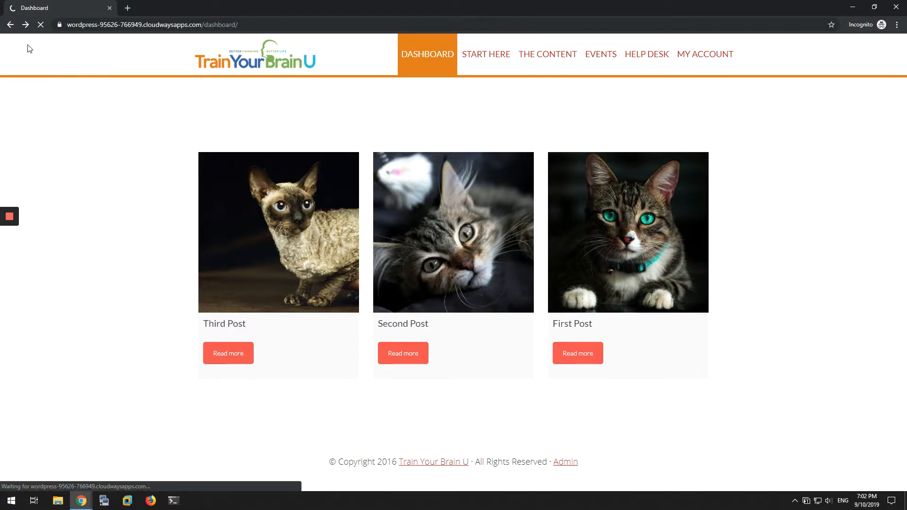
{"action": "left_click", "coordinate": [10, 24]}
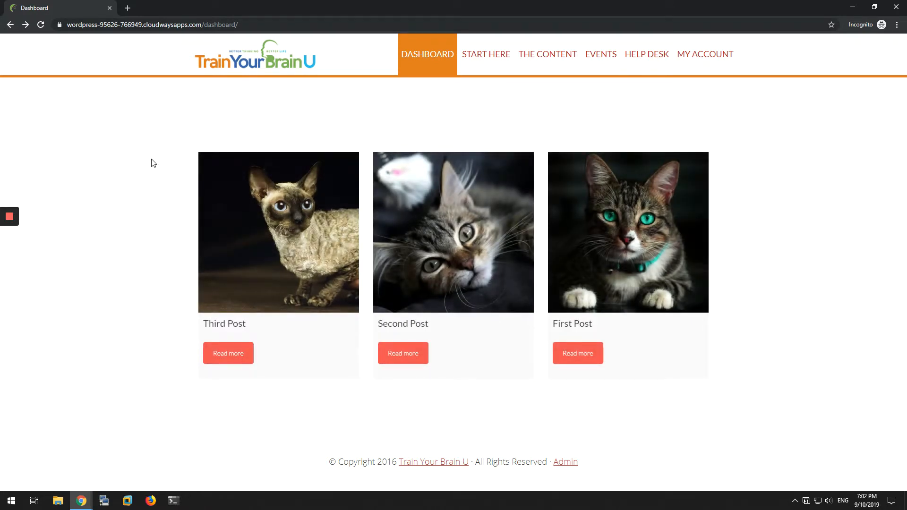
Step: Return to the page editor window and open the Post Grid element's settings
{"action": "key", "text": "alt+Tab"}
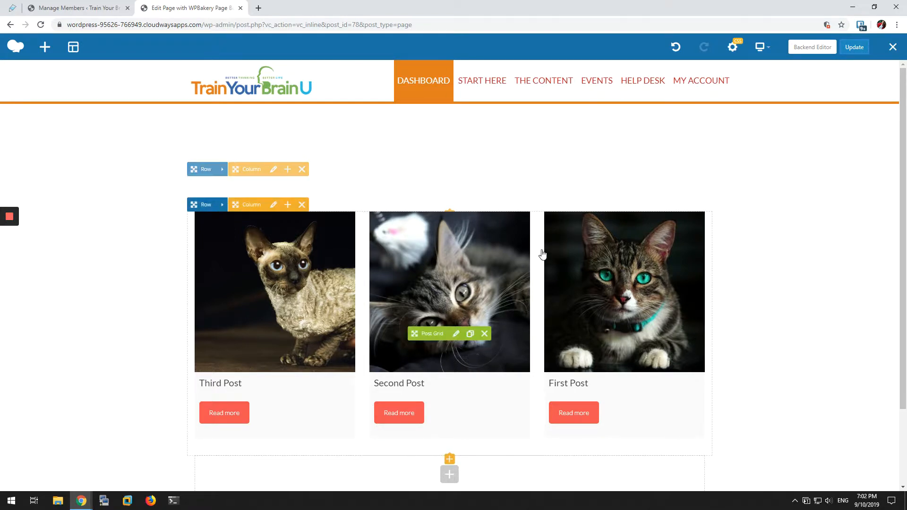
{"action": "left_click", "coordinate": [457, 334]}
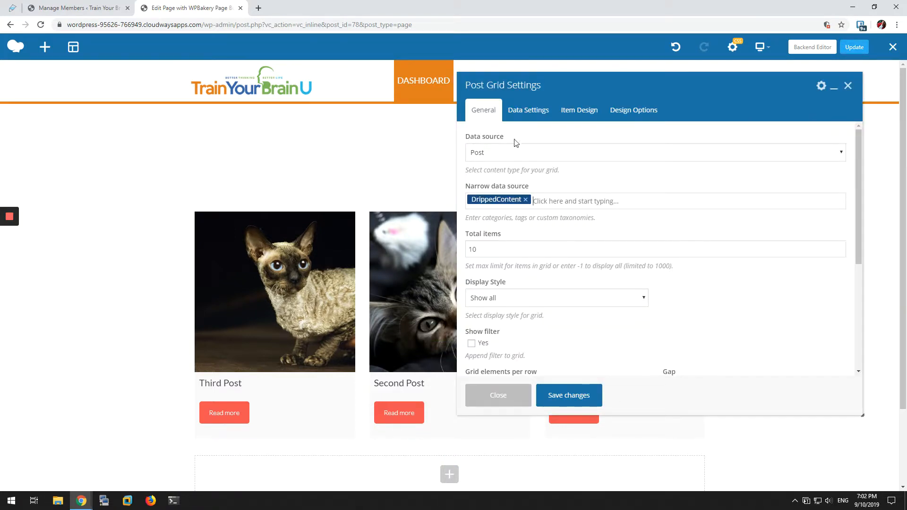
Step: Try Custom query as the post grid's data source, and switch it back to Post
{"action": "left_click", "coordinate": [609, 153]}
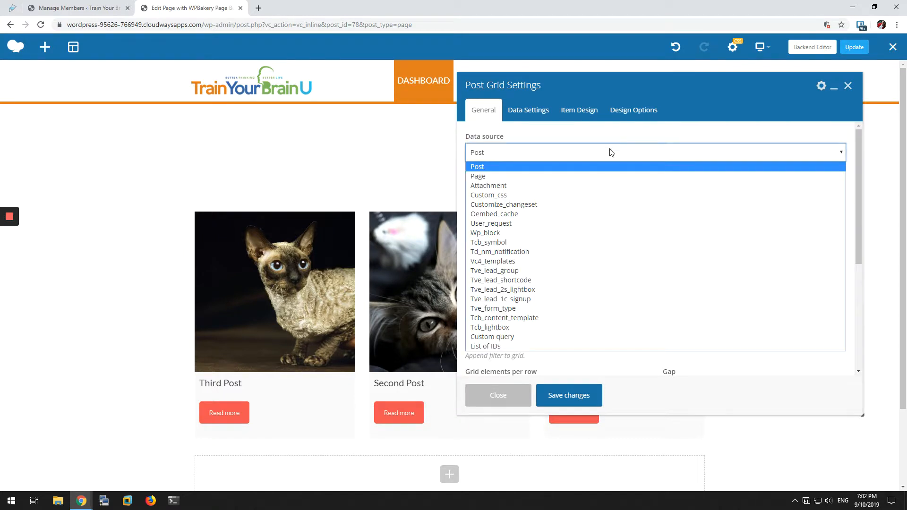
{"action": "left_click", "coordinate": [510, 338]}
{"action": "left_click", "coordinate": [533, 208]}
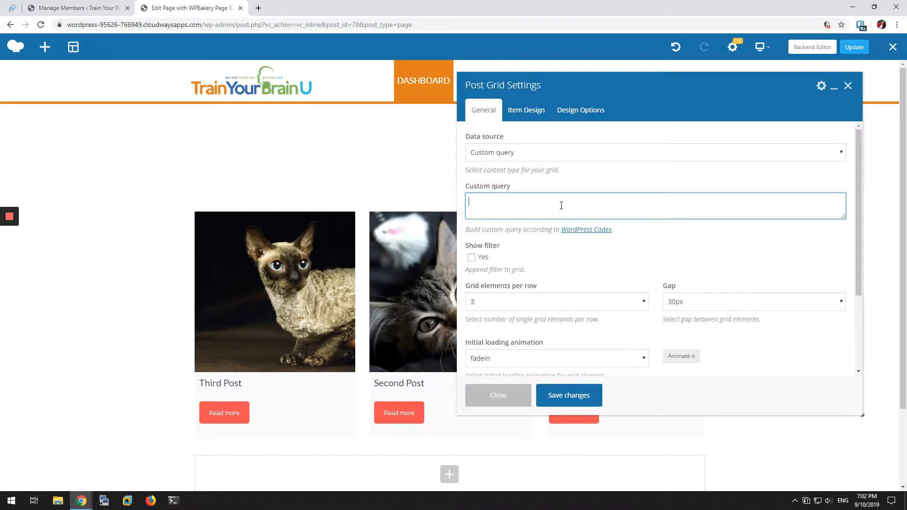
{"action": "left_click", "coordinate": [509, 154]}
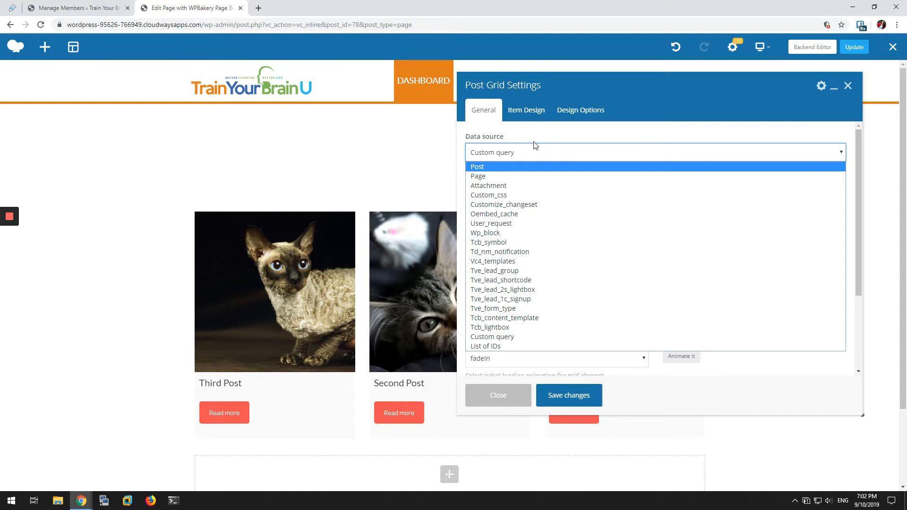
{"action": "left_click", "coordinate": [506, 164]}
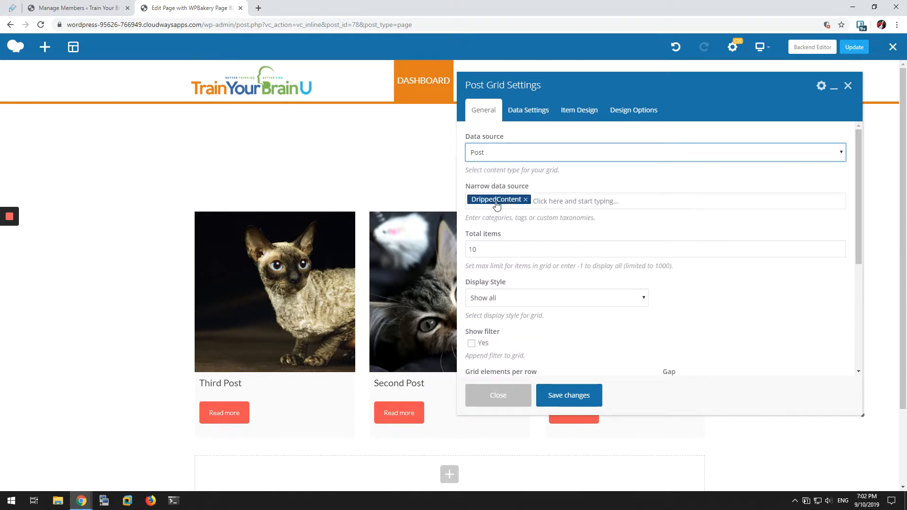
Step: Set the post grid's data source to Custom query and start editing the query
{"action": "left_click", "coordinate": [514, 154]}
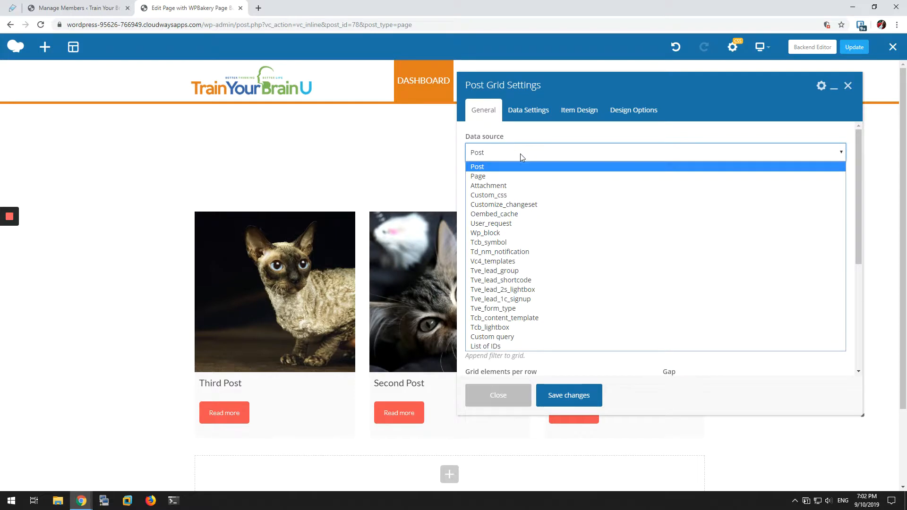
{"action": "left_click", "coordinate": [520, 336]}
{"action": "left_click", "coordinate": [514, 204]}
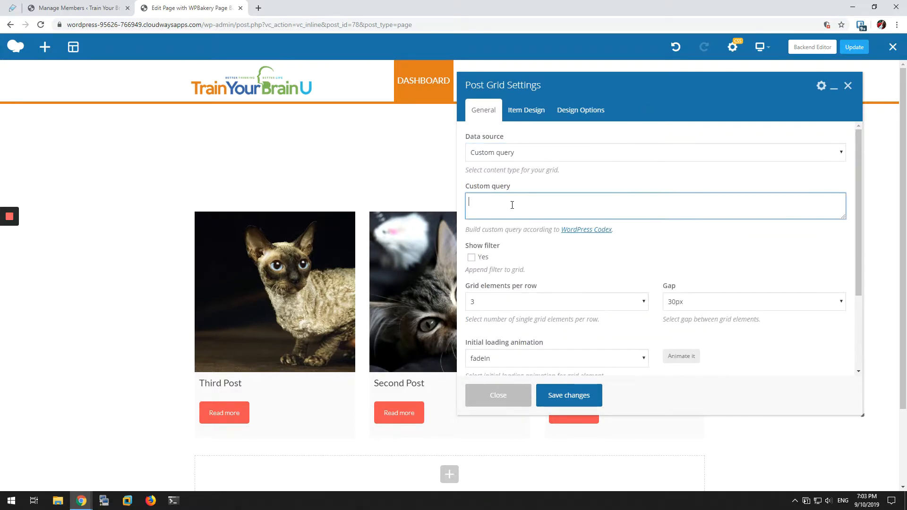
Step: Open the DrippedContent category for editing in the WordPress admin and look up its tag ID in the page address
{"action": "left_click", "coordinate": [47, 4]}
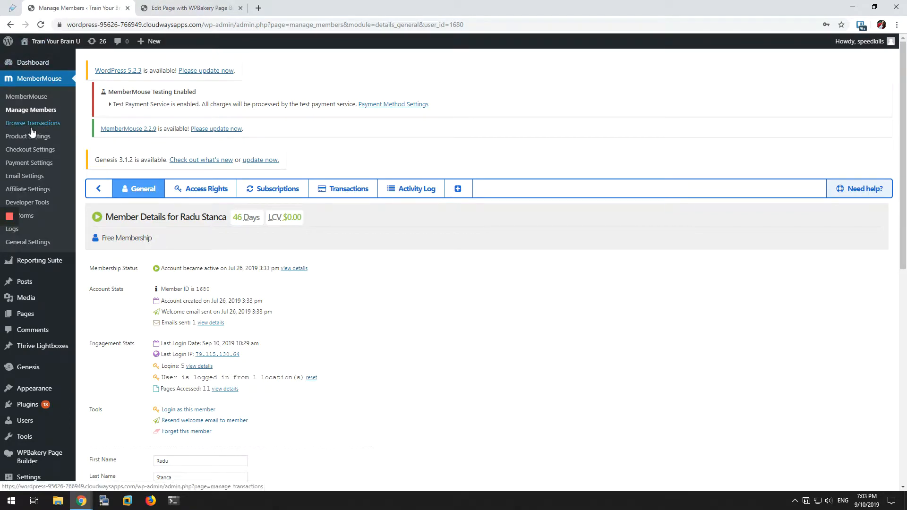
{"action": "mouse_move", "coordinate": [38, 287]}
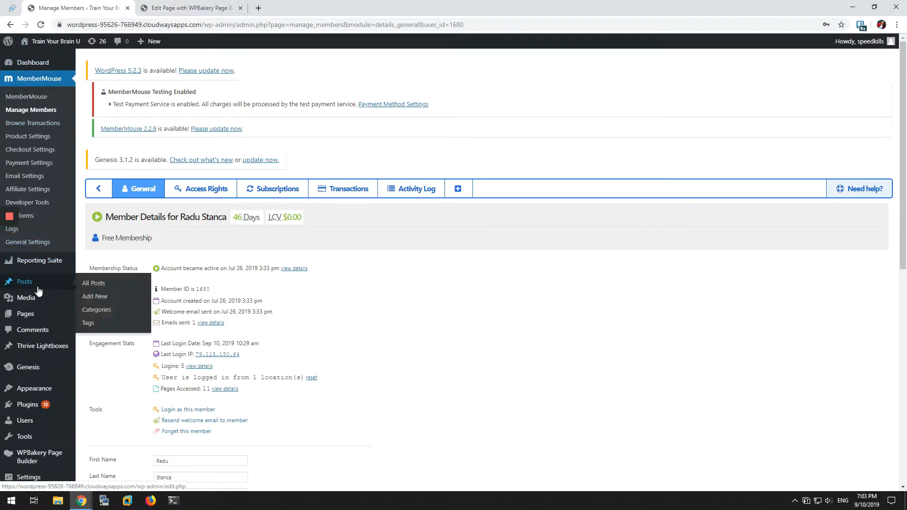
{"action": "left_click", "coordinate": [94, 312]}
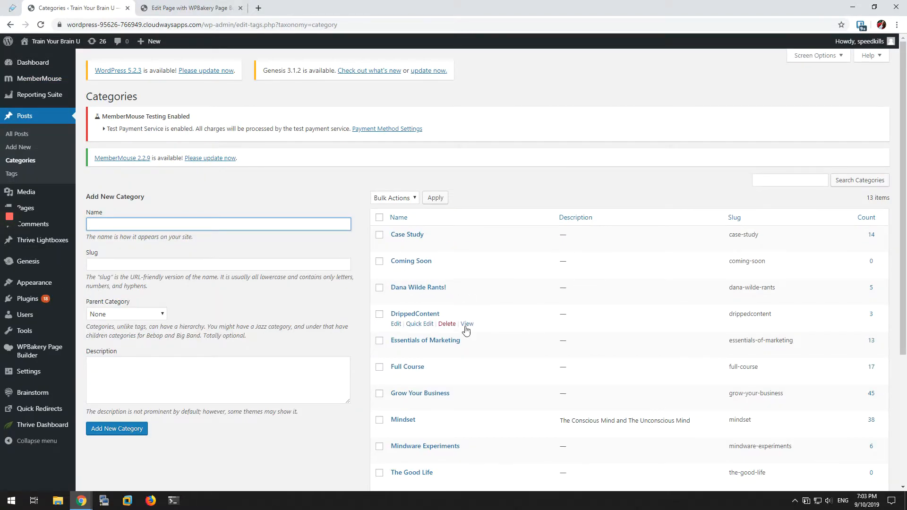
{"action": "left_click", "coordinate": [423, 315]}
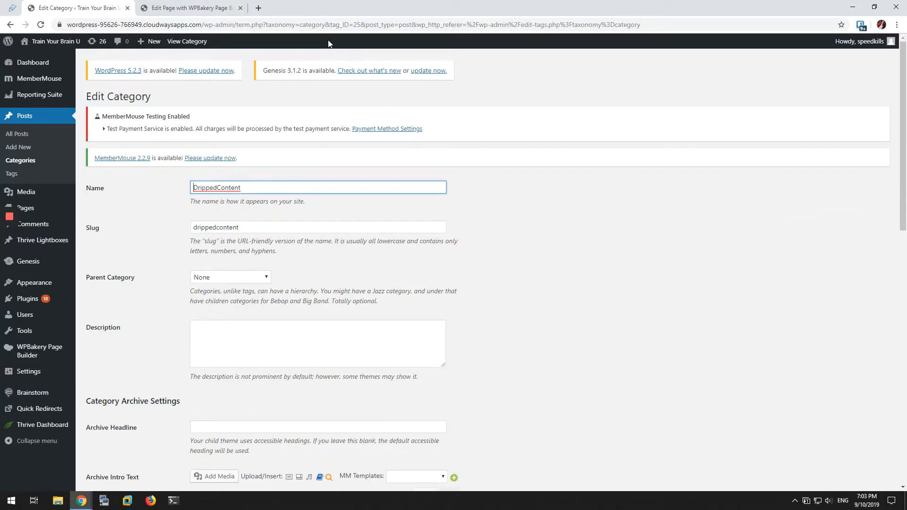
{"action": "left_click_drag", "start_coordinate": [362, 24], "coordinate": [382, 26]}
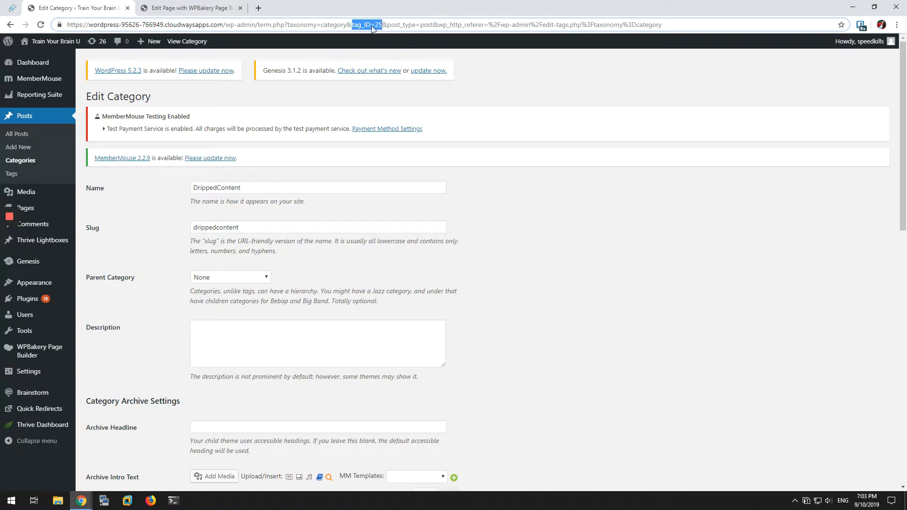
Step: Return to the page editor, enter cat=25 as the post grid's custom query, save the settings and close them
{"action": "left_click", "coordinate": [171, 4]}
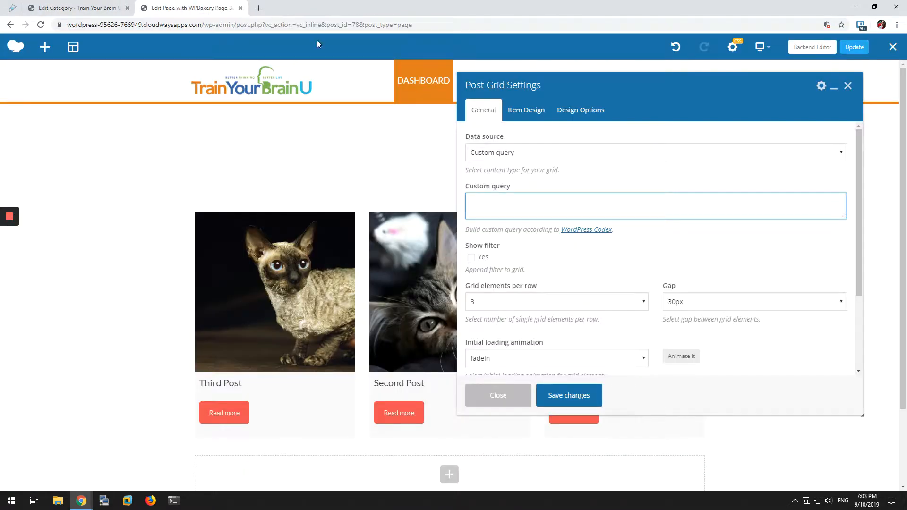
{"action": "left_click", "coordinate": [542, 200]}
{"action": "type", "text": "cat=25"}
{"action": "left_click", "coordinate": [559, 399]}
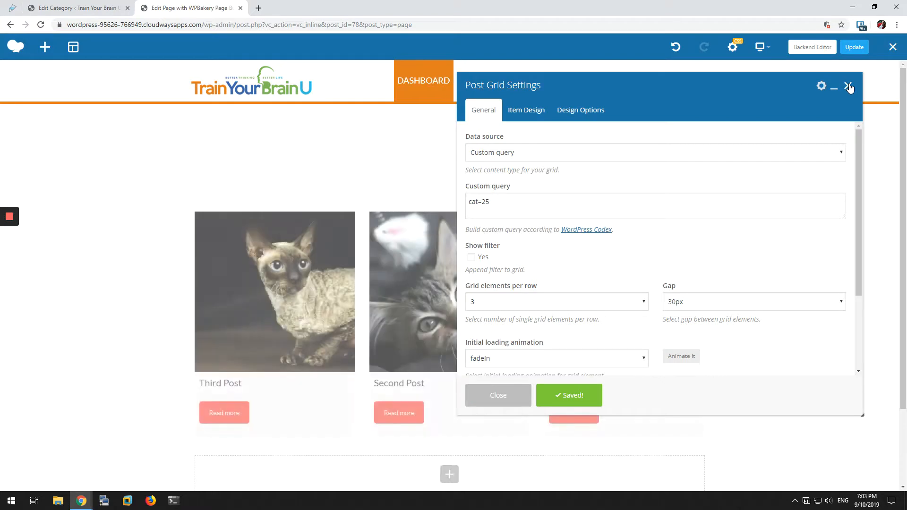
{"action": "left_click", "coordinate": [849, 87]}
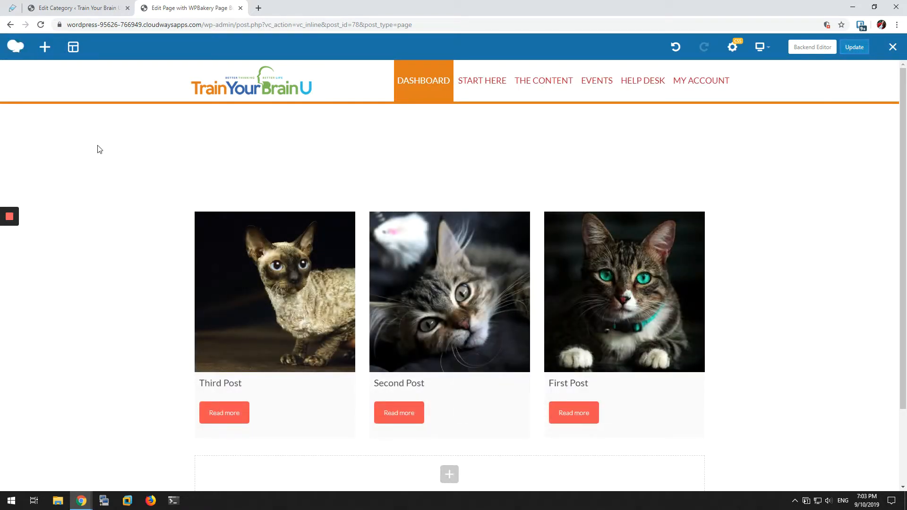
Step: Reload the Dashboard page in the incognito window and compare its post grid with the one in the page editor
{"action": "key", "text": "alt+Tab"}
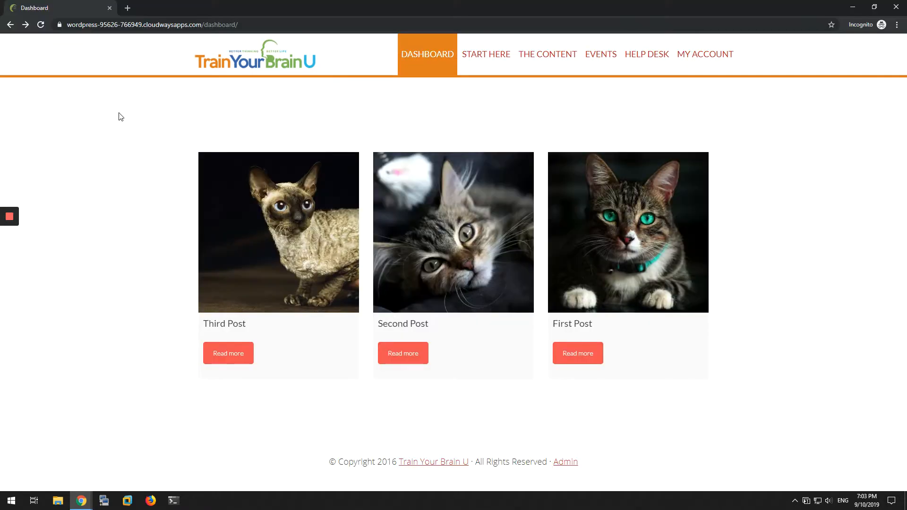
{"action": "left_click", "coordinate": [42, 26]}
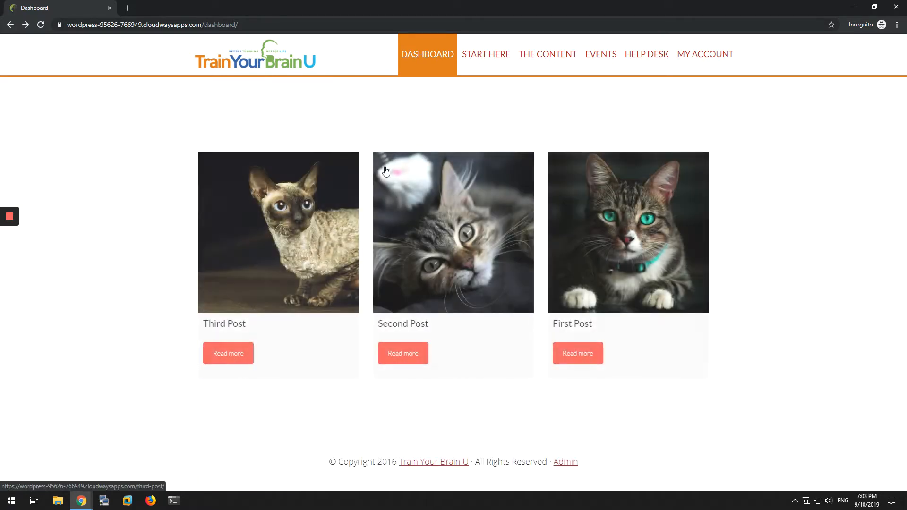
{"action": "key", "text": "alt+Tab"}
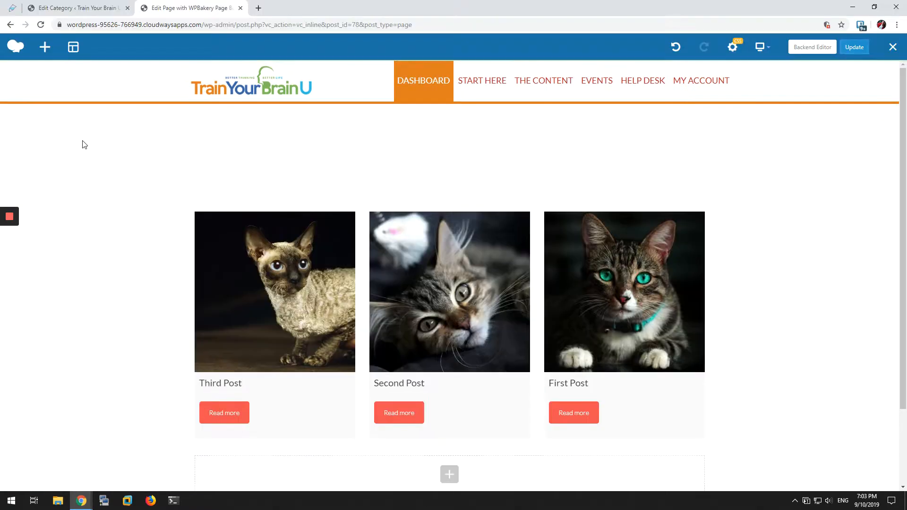
{"action": "key", "text": "alt+Tab"}
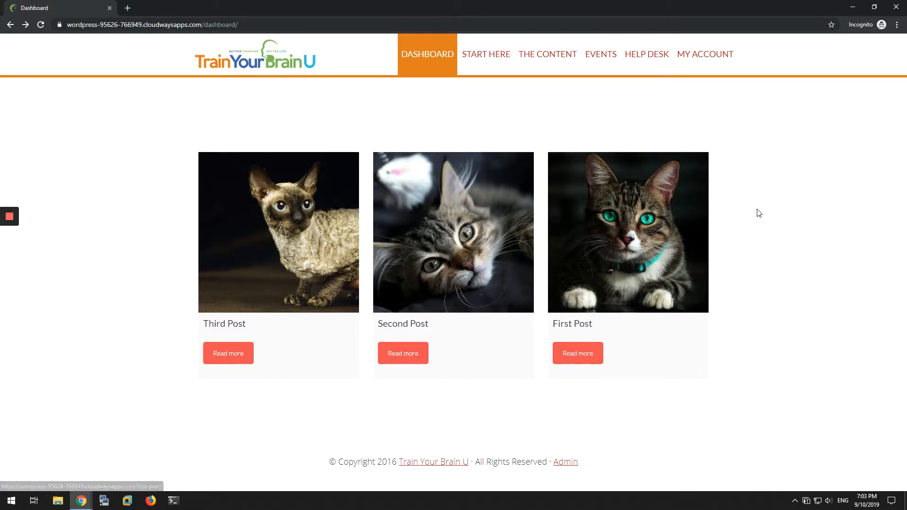
Step: Extend the post grid's custom query in the page editor to cat=25&check_schedule, save the settings and update the page
{"action": "key", "text": "alt+Tab"}
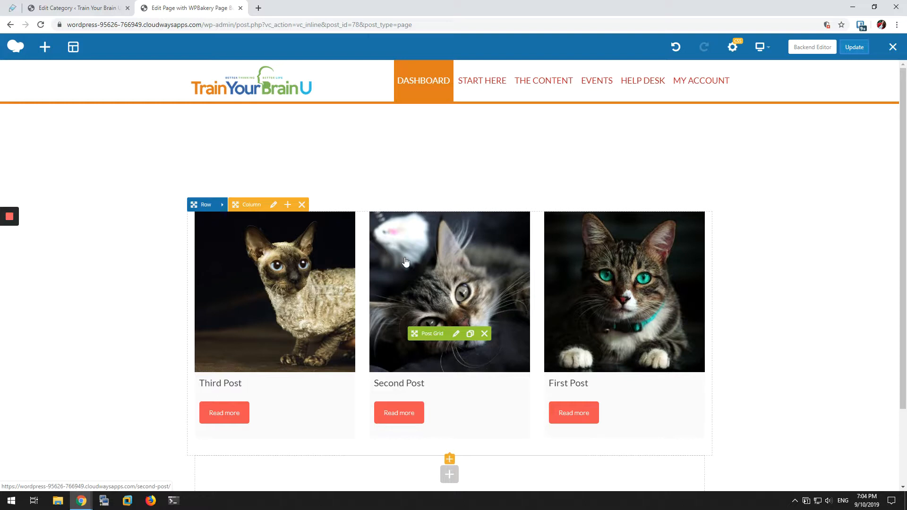
{"action": "left_click", "coordinate": [448, 335]}
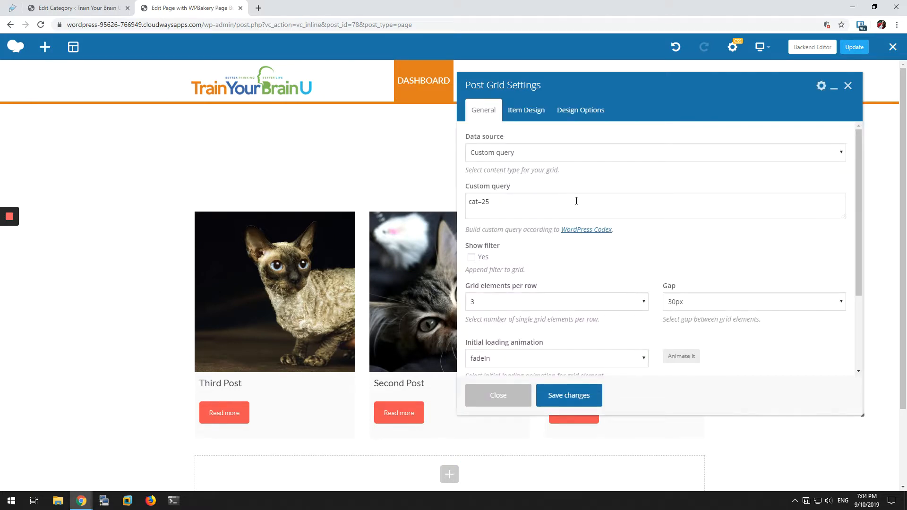
{"action": "left_click", "coordinate": [577, 202]}
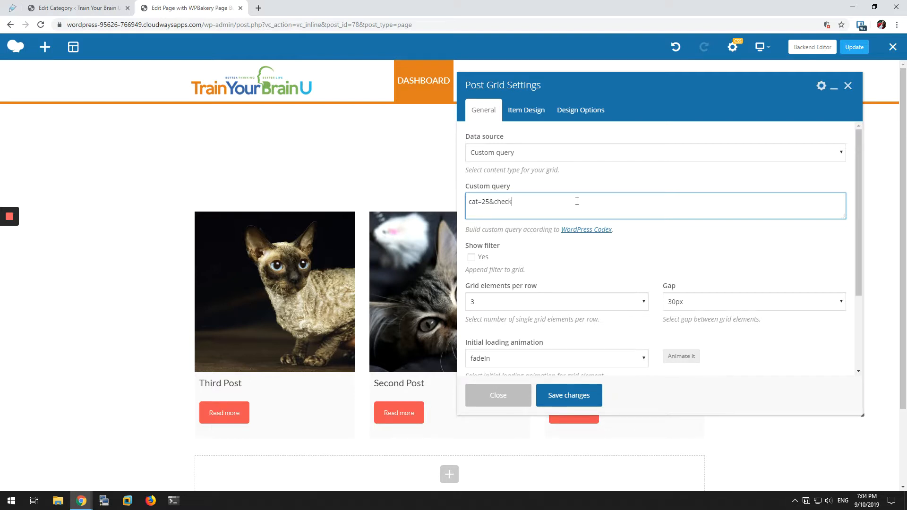
{"action": "type", "text": "&check_schedule"}
{"action": "left_click", "coordinate": [570, 396]}
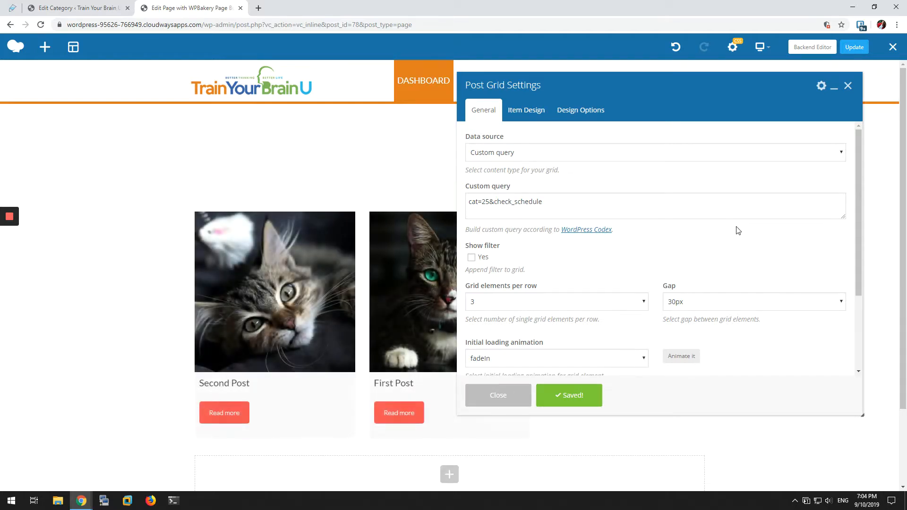
{"action": "left_click", "coordinate": [848, 85]}
{"action": "left_click", "coordinate": [854, 47]}
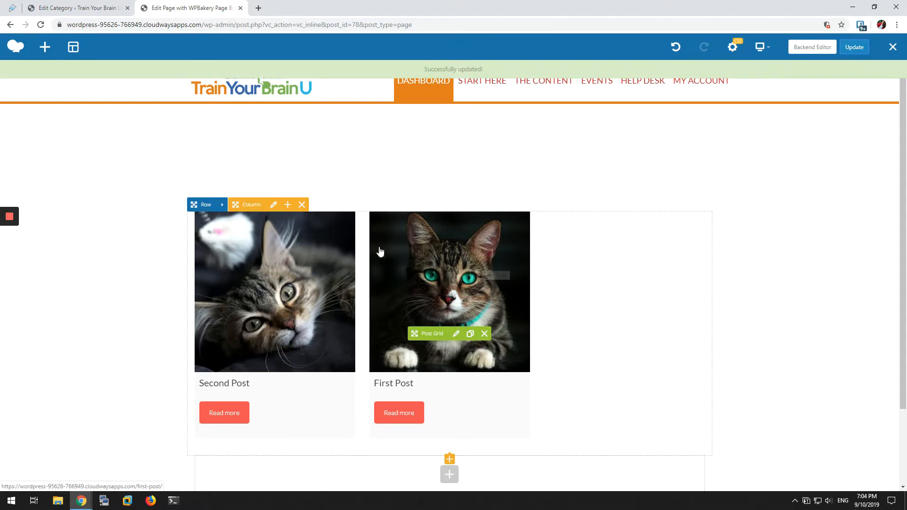
Step: Reload the incognito Dashboard page to check which posts the grid displays, and return to the page editor
{"action": "key", "text": "alt+Tab"}
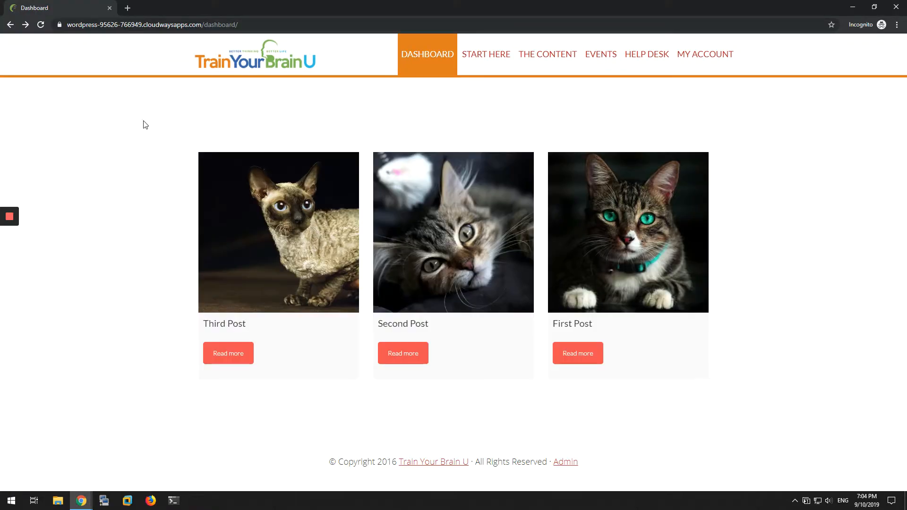
{"action": "left_click", "coordinate": [41, 28]}
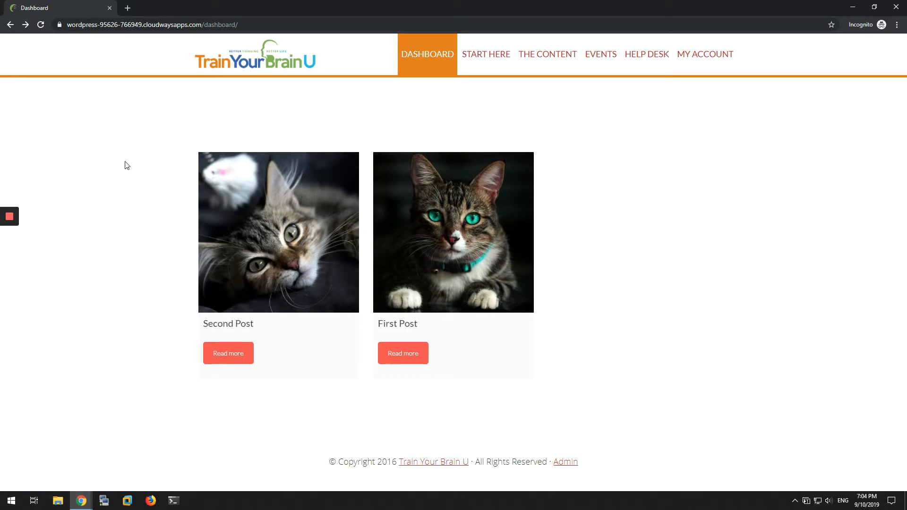
{"action": "key", "text": "alt+Tab"}
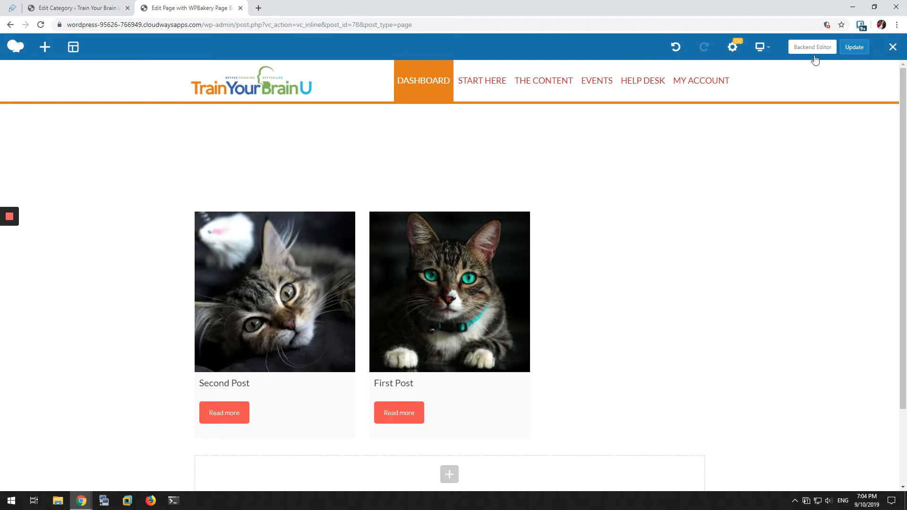
Step: Reopen the Post Grid settings and examine the &check_schedule parameter in the custom query
{"action": "mouse_move", "coordinate": [436, 301]}
{"action": "left_click", "coordinate": [456, 335]}
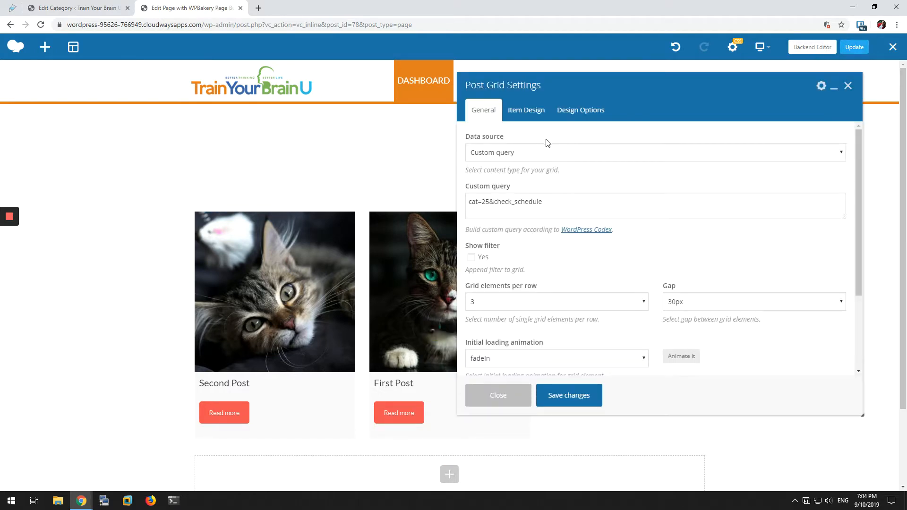
{"action": "mouse_move", "coordinate": [495, 202]}
{"action": "left_mouse_down"}
{"action": "mouse_move", "coordinate": [563, 201]}
{"action": "mouse_move", "coordinate": [496, 204]}
{"action": "left_mouse_up"}
{"action": "left_click", "coordinate": [563, 201]}
{"action": "left_click", "coordinate": [571, 202]}
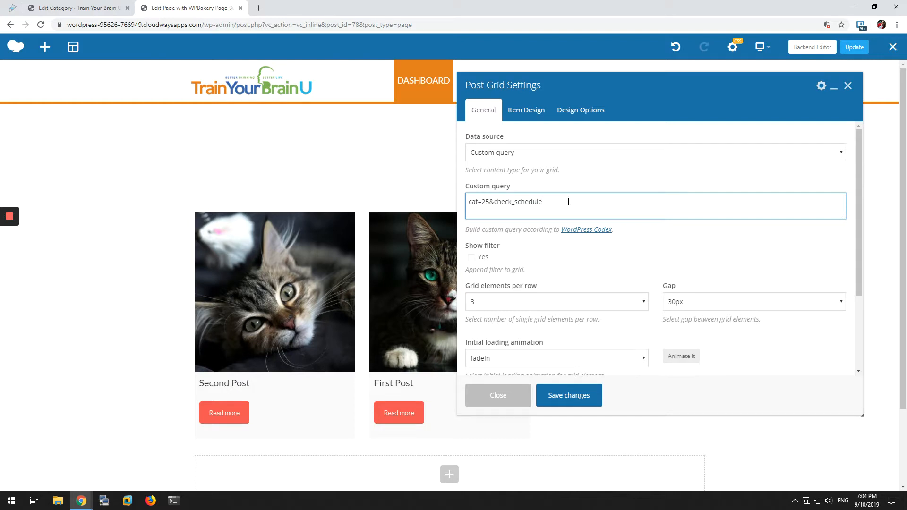
{"action": "left_click_drag", "start_coordinate": [568, 202], "coordinate": [493, 202]}
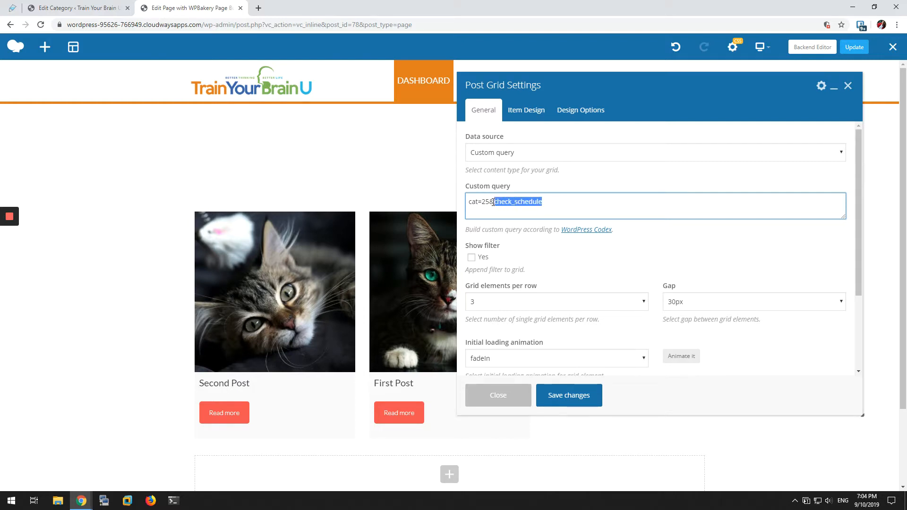
{"action": "left_click", "coordinate": [555, 202]}
{"action": "left_click_drag", "start_coordinate": [520, 203], "coordinate": [493, 203]}
{"action": "mouse_move", "coordinate": [550, 201]}
{"action": "left_mouse_down"}
{"action": "mouse_move", "coordinate": [559, 202]}
{"action": "mouse_move", "coordinate": [496, 202]}
{"action": "mouse_move", "coordinate": [551, 202]}
{"action": "left_mouse_up"}
{"action": "left_click", "coordinate": [564, 202]}
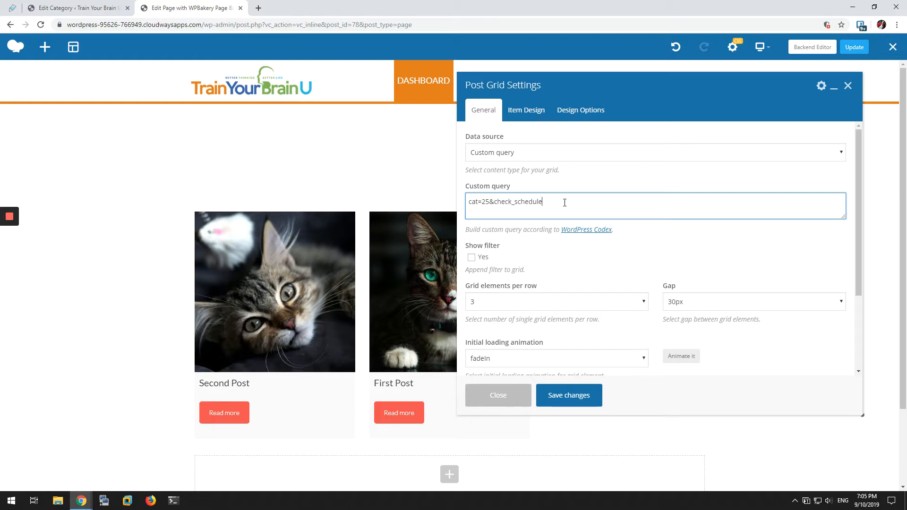
Step: Open the TrainYourBrainU theme's functions.php in the Theme Editor and go to the my_pre_get_posts function near its end
{"action": "left_click", "coordinate": [54, 6]}
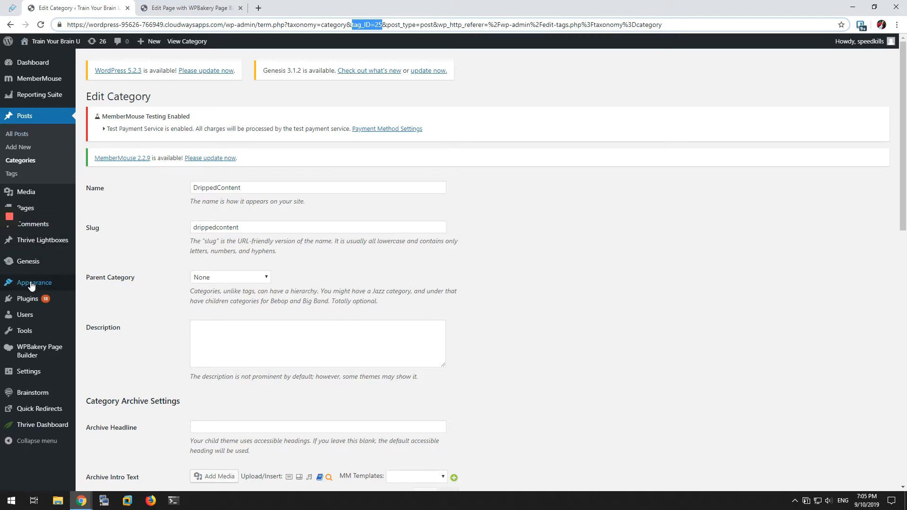
{"action": "mouse_move", "coordinate": [31, 286]}
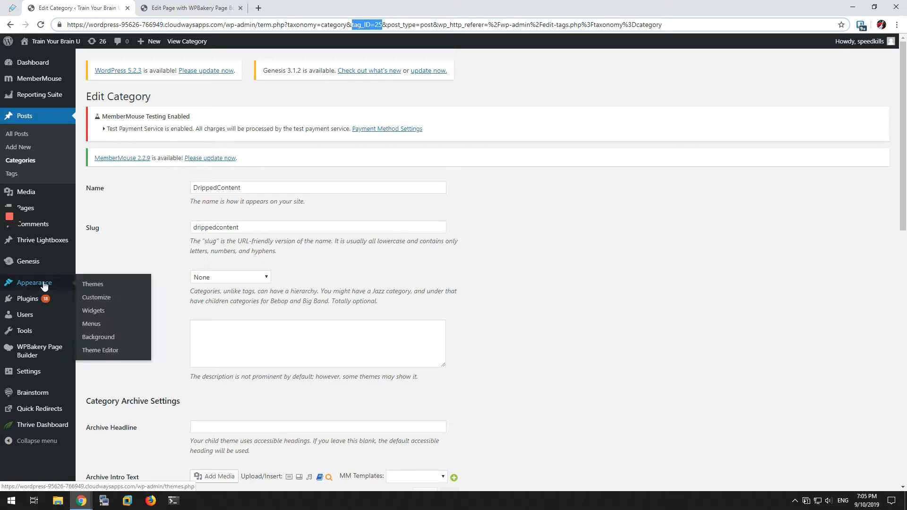
{"action": "left_click", "coordinate": [98, 350]}
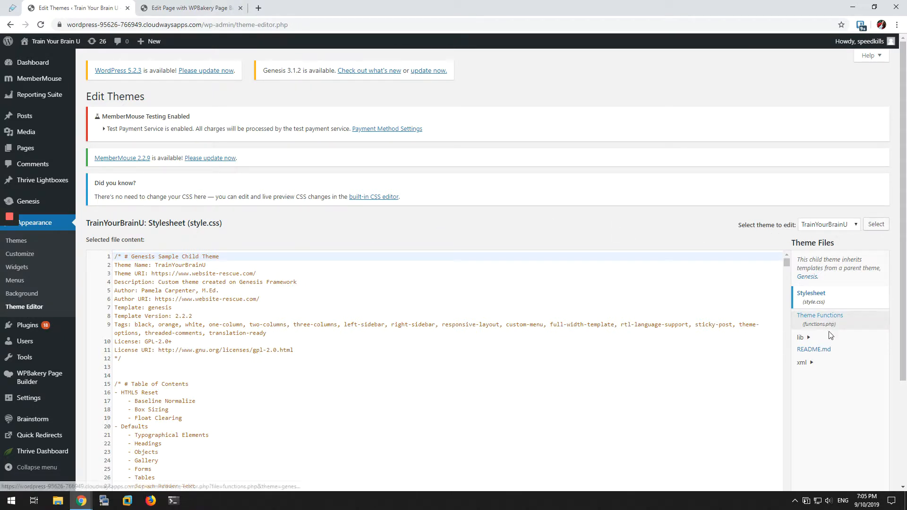
{"action": "left_click", "coordinate": [827, 319]}
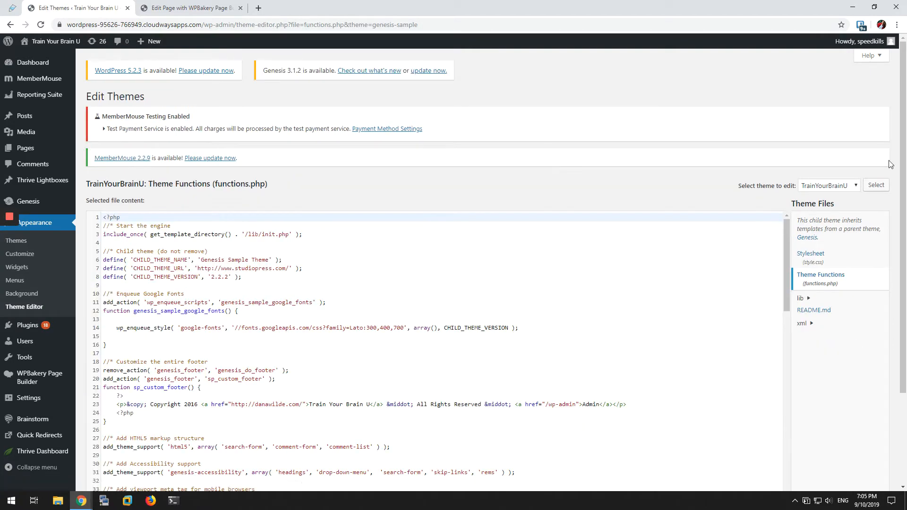
{"action": "left_click_drag", "start_coordinate": [903, 142], "coordinate": [903, 236]}
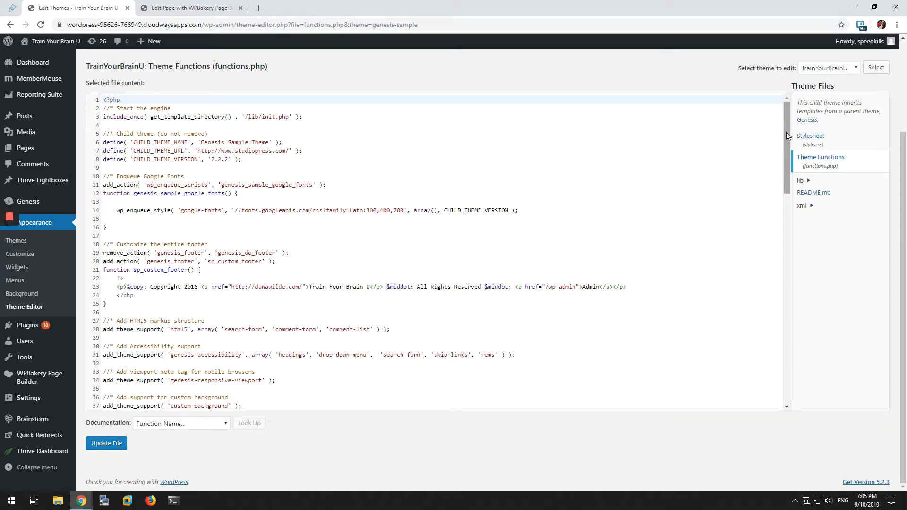
{"action": "left_click_drag", "start_coordinate": [787, 132], "coordinate": [787, 386]}
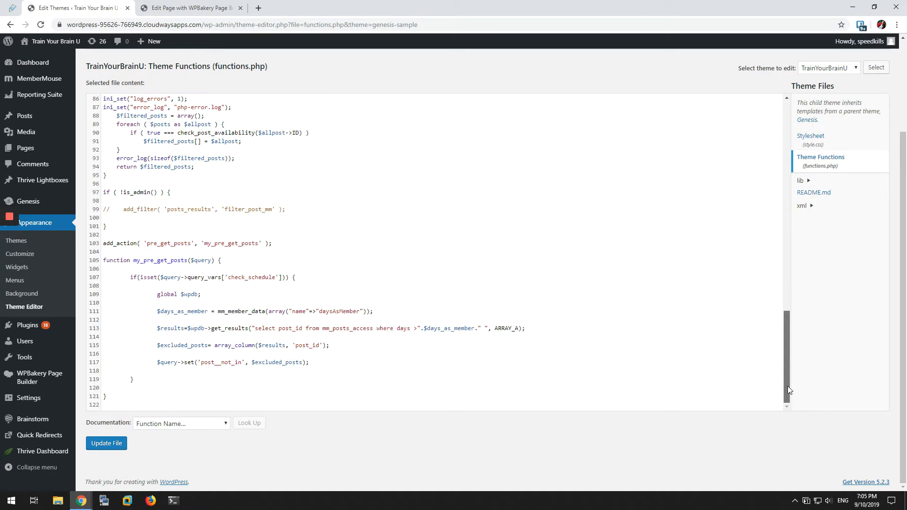
Step: Examine the check_schedule condition inside the my_pre_get_posts function
{"action": "left_click_drag", "start_coordinate": [300, 278], "coordinate": [130, 280]}
{"action": "left_click", "coordinate": [309, 280]}
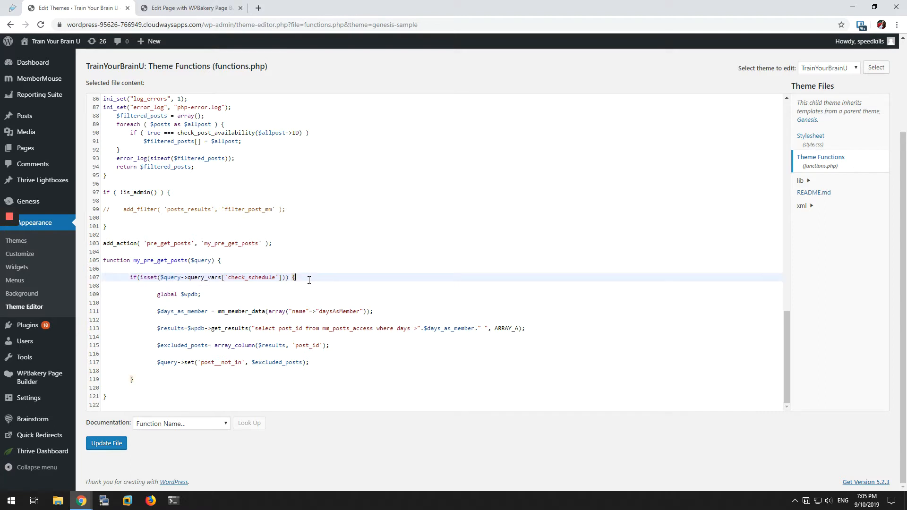
{"action": "left_click_drag", "start_coordinate": [244, 278], "coordinate": [301, 278]}
{"action": "left_click", "coordinate": [206, 261]}
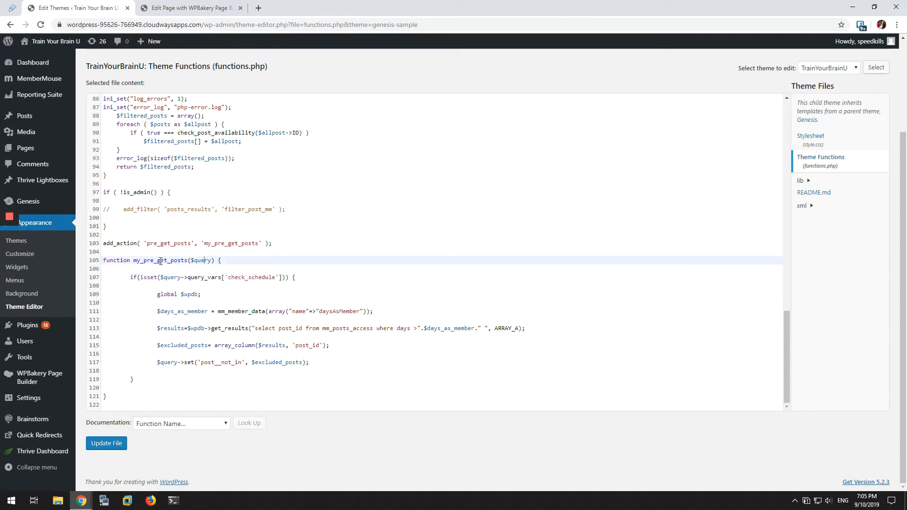
{"action": "left_click", "coordinate": [314, 277]}
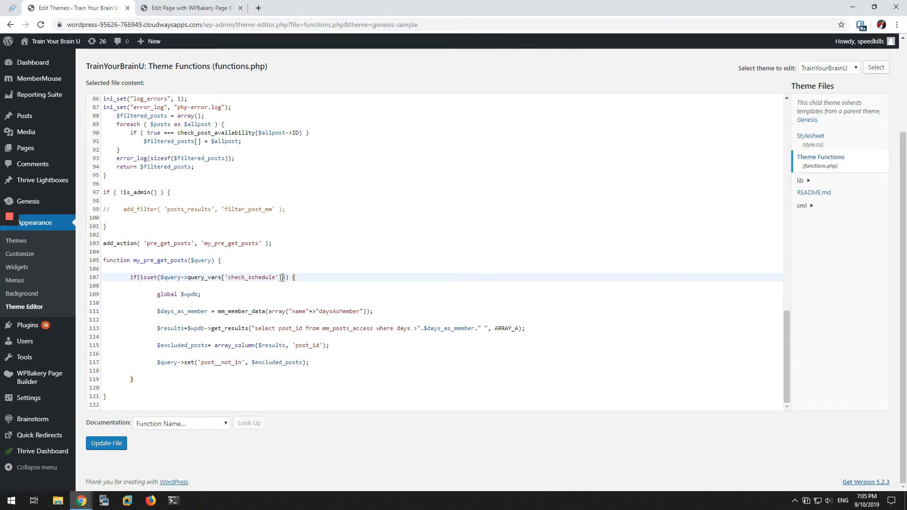
Step: Examine the 'check_schedule' query variable in the TrainYourBrainU theme's functions.php, and view the list of installed themes
{"action": "left_click_drag", "start_coordinate": [277, 276], "coordinate": [228, 277]}
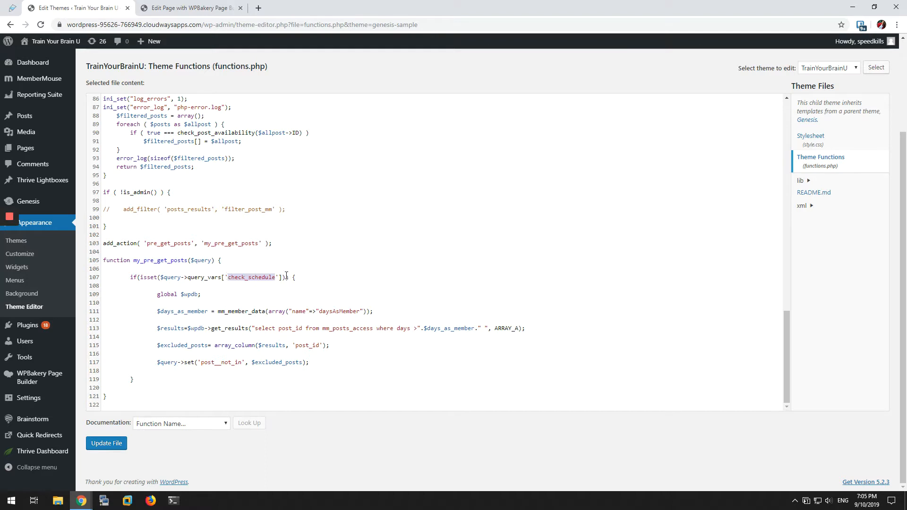
{"action": "left_click", "coordinate": [268, 277]}
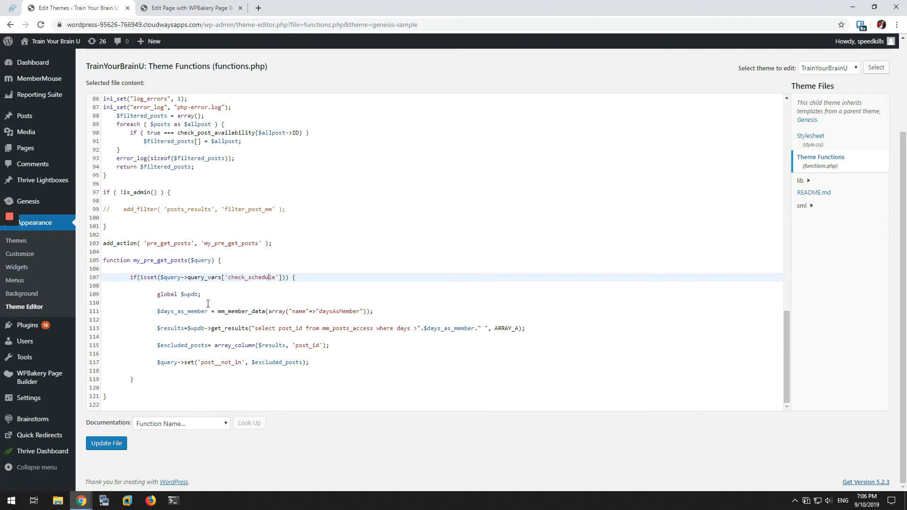
{"action": "scroll", "coordinate": [189, 213], "scroll_direction": "up", "scroll_amount": 10}
{"action": "double_click", "coordinate": [221, 66]}
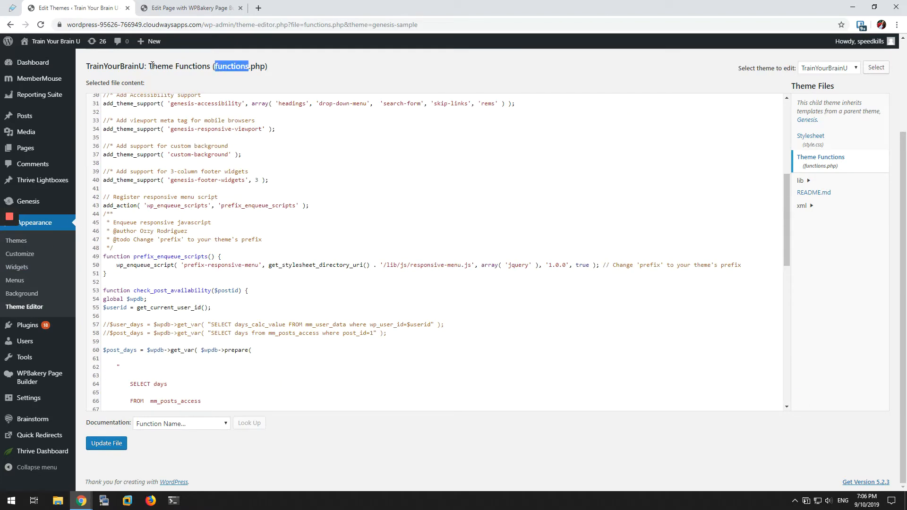
{"action": "mouse_move", "coordinate": [152, 66]}
{"action": "left_mouse_down"}
{"action": "mouse_move", "coordinate": [283, 69]}
{"action": "mouse_move", "coordinate": [152, 66]}
{"action": "left_mouse_up"}
{"action": "left_click", "coordinate": [282, 69]}
{"action": "left_click", "coordinate": [290, 74]}
{"action": "scroll", "coordinate": [377, 312], "scroll_direction": "down", "scroll_amount": 10}
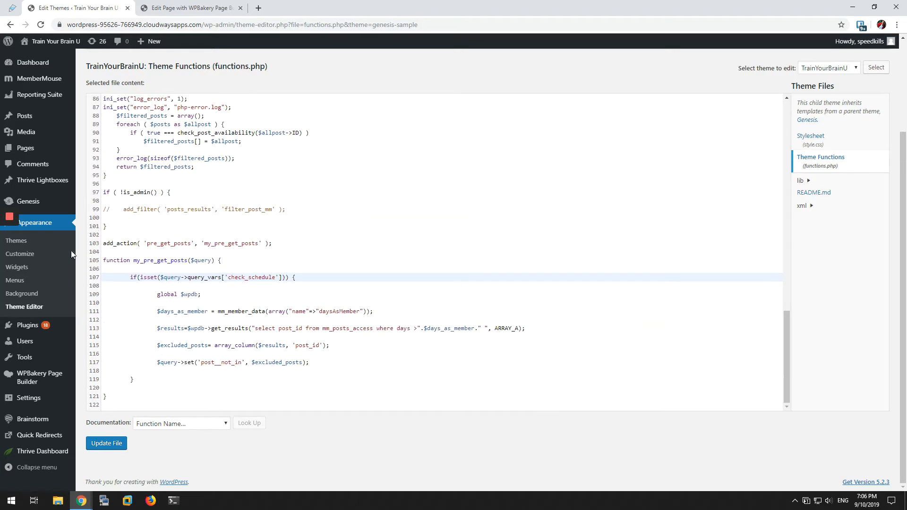
{"action": "left_click", "coordinate": [34, 243]}
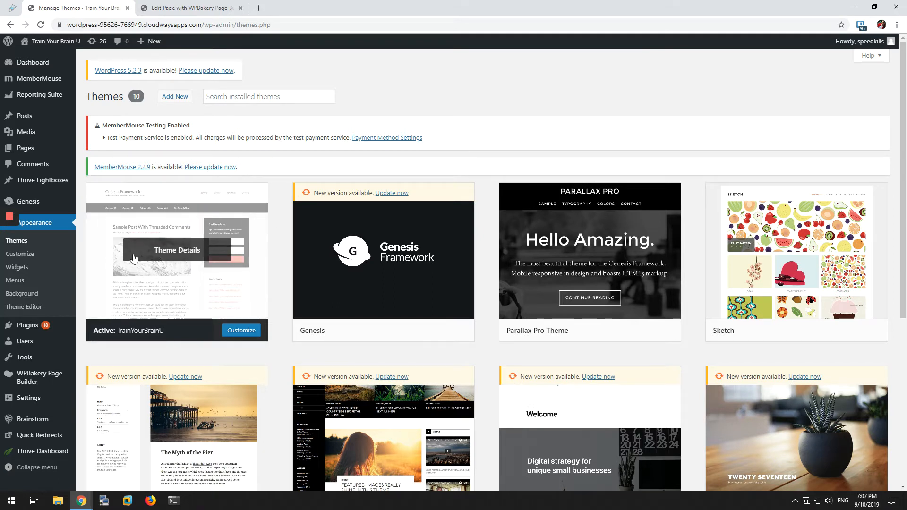
Step: Open Third Post for editing from the list of all posts and check its MemberMouse access rights
{"action": "mouse_move", "coordinate": [36, 117]}
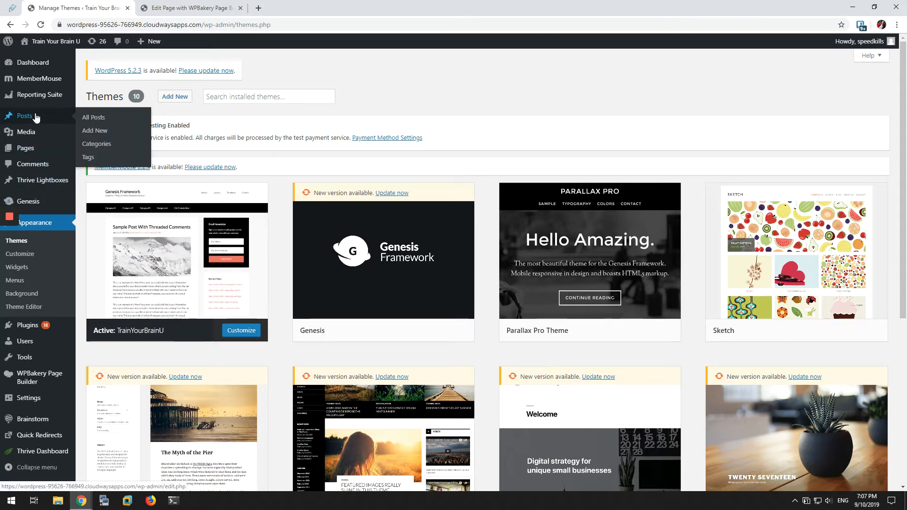
{"action": "left_click", "coordinate": [90, 118]}
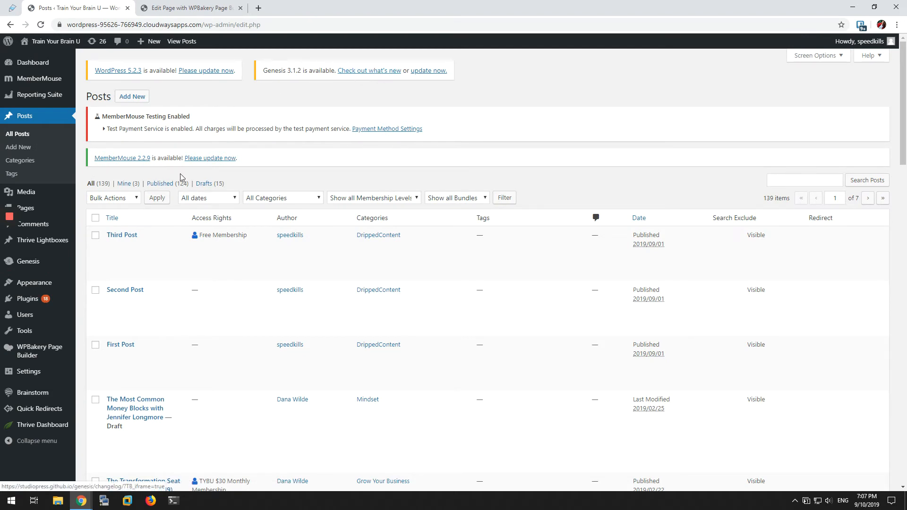
{"action": "left_click", "coordinate": [114, 248]}
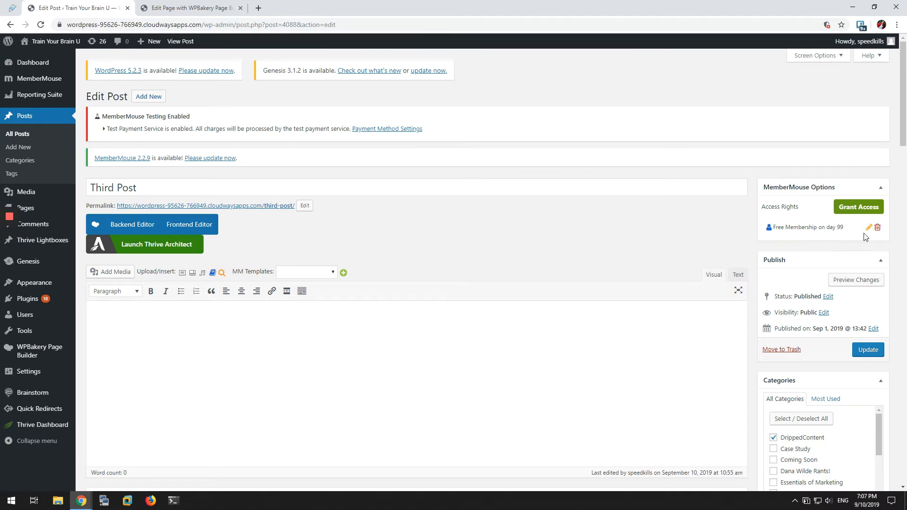
{"action": "left_click_drag", "start_coordinate": [845, 228], "coordinate": [826, 227]}
{"action": "left_click", "coordinate": [837, 228]}
{"action": "left_click", "coordinate": [816, 226]}
{"action": "left_click", "coordinate": [798, 227]}
Step: Edit Third Post's access rights so that Free Membership is granted access on day 10
{"action": "left_click", "coordinate": [868, 228]}
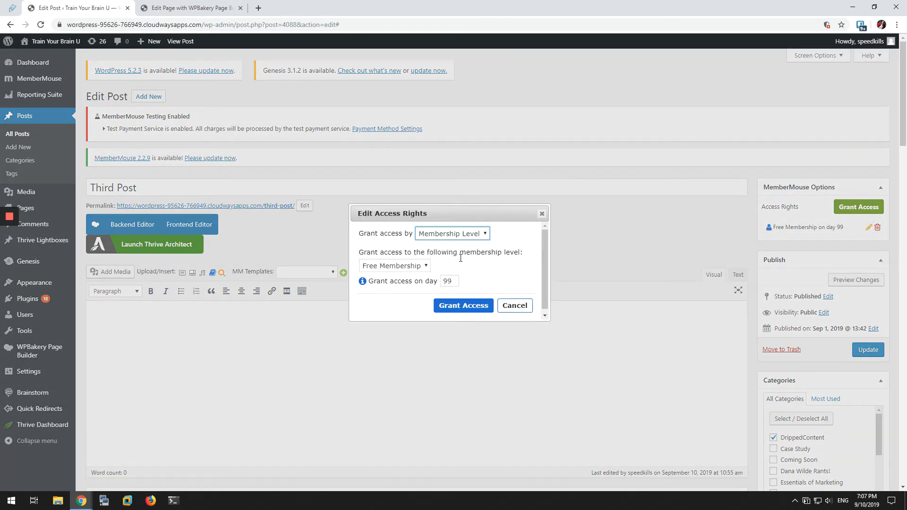
{"action": "double_click", "coordinate": [449, 281]}
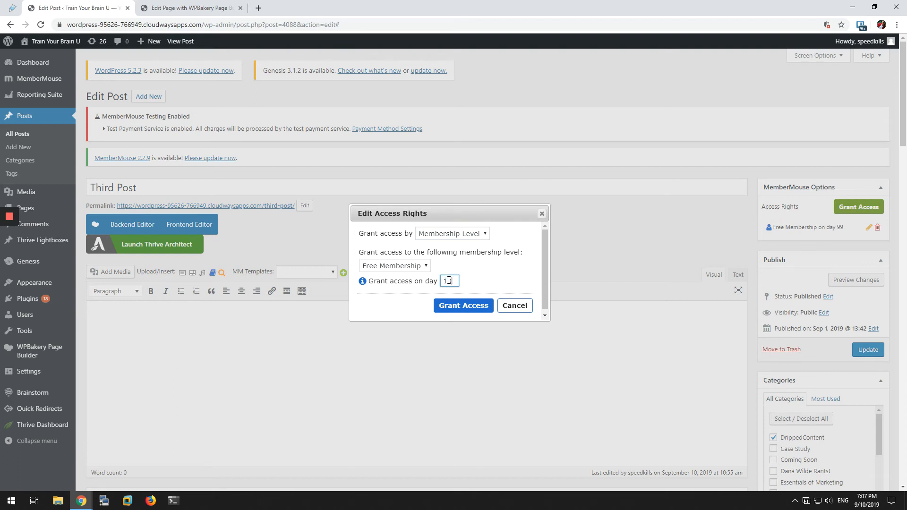
{"action": "type", "text": "10"}
{"action": "left_click", "coordinate": [463, 306]}
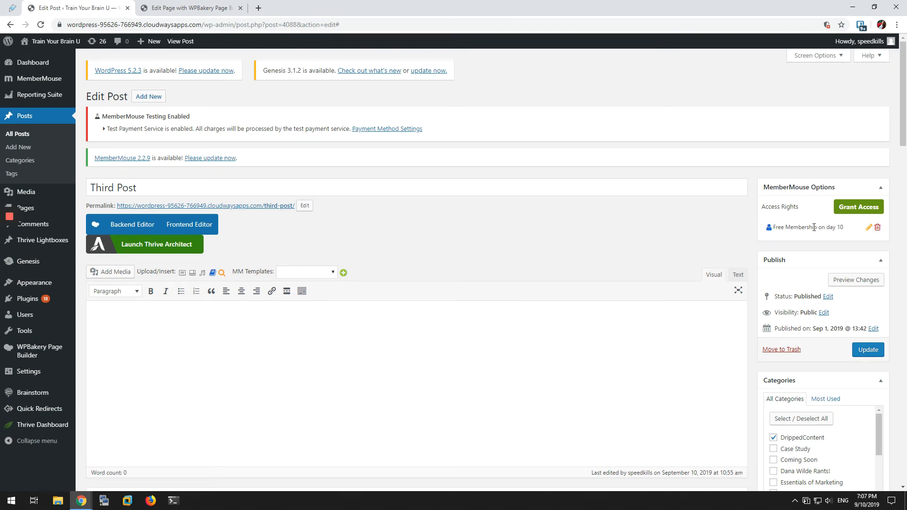
Step: Reload the incognito Dashboard to check its post grid, open Third Post from the grid, and return to the Dashboard
{"action": "mouse_move", "coordinate": [81, 500]}
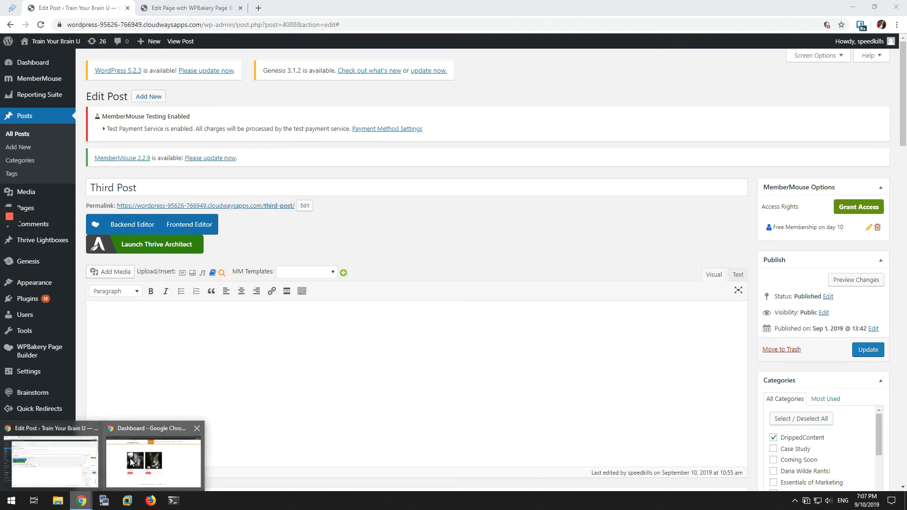
{"action": "left_click", "coordinate": [132, 462]}
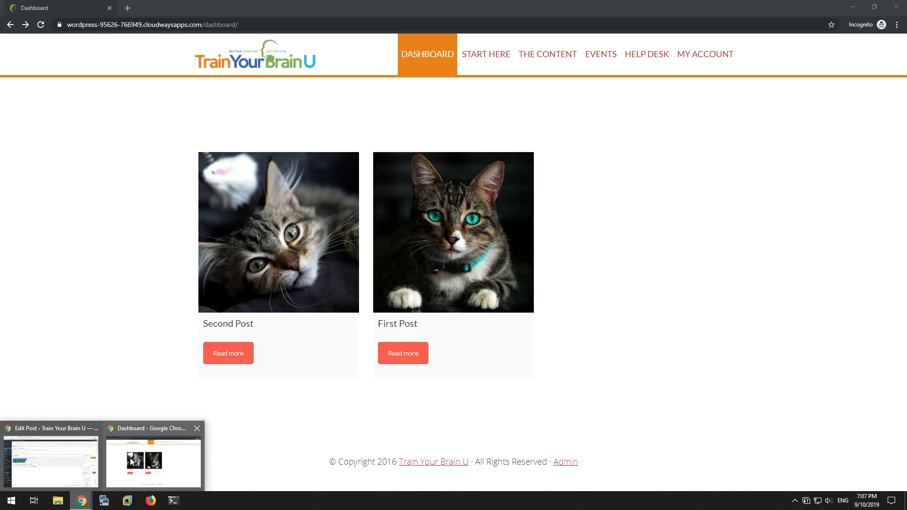
{"action": "left_click", "coordinate": [40, 25]}
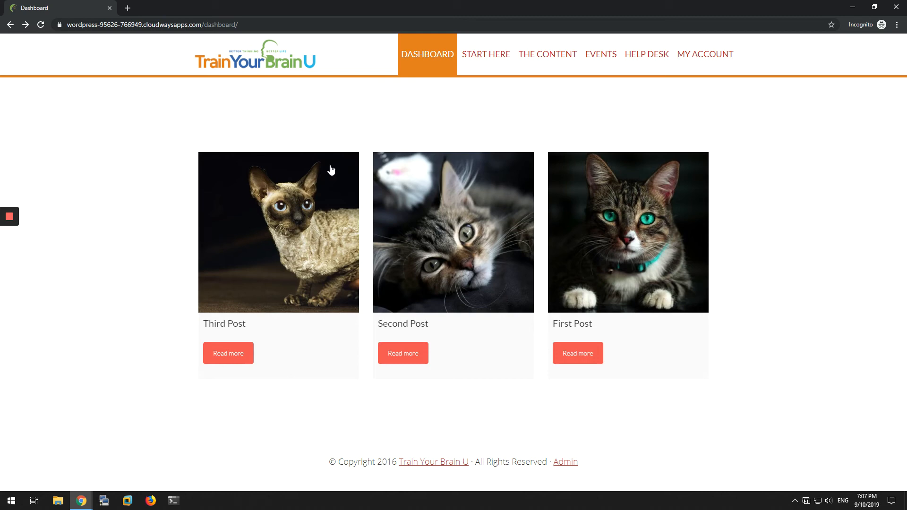
{"action": "left_click", "coordinate": [315, 196]}
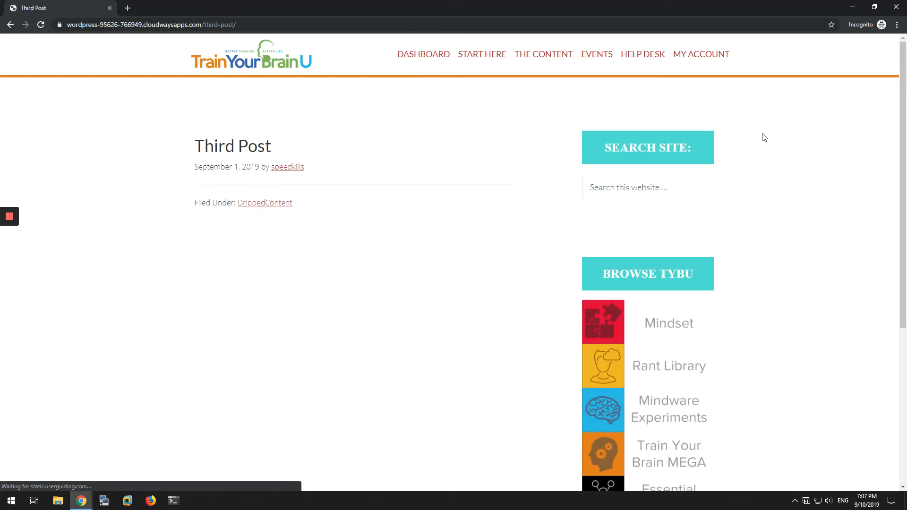
{"action": "left_click", "coordinate": [10, 25]}
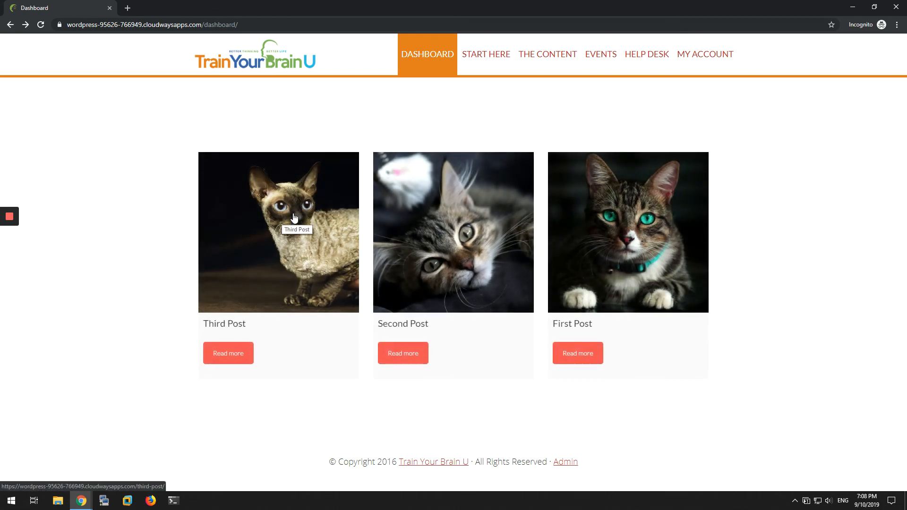
Step: Return to the Third Post editor and review its Free Membership drip access rule
{"action": "key", "text": "alt+Tab"}
{"action": "triple_click", "coordinate": [803, 228]}
{"action": "left_click", "coordinate": [799, 228]}
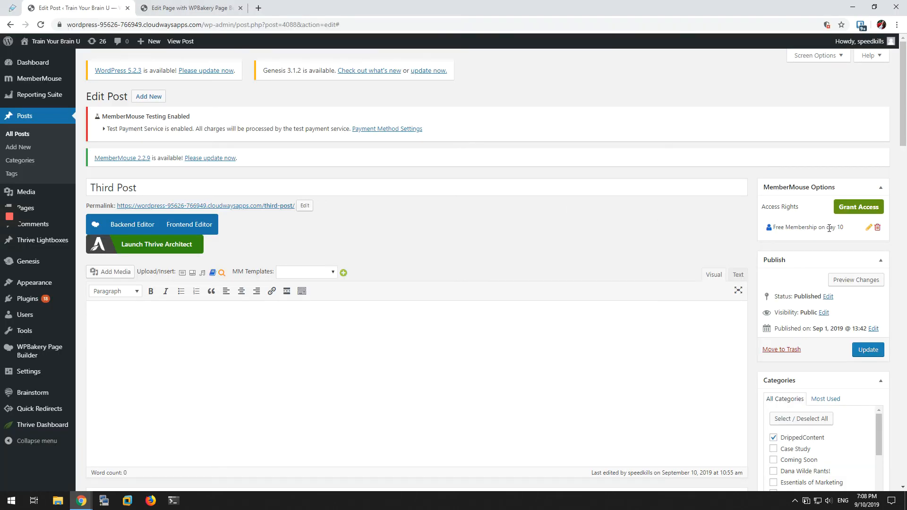
{"action": "mouse_move", "coordinate": [798, 227]}
{"action": "left_mouse_down"}
{"action": "mouse_move", "coordinate": [822, 227]}
{"action": "mouse_move", "coordinate": [809, 228]}
{"action": "left_mouse_up"}
{"action": "left_click", "coordinate": [826, 227]}
{"action": "left_click_drag", "start_coordinate": [818, 227], "coordinate": [798, 227]}
{"action": "left_click", "coordinate": [808, 227]}
{"action": "mouse_move", "coordinate": [56, 290]}
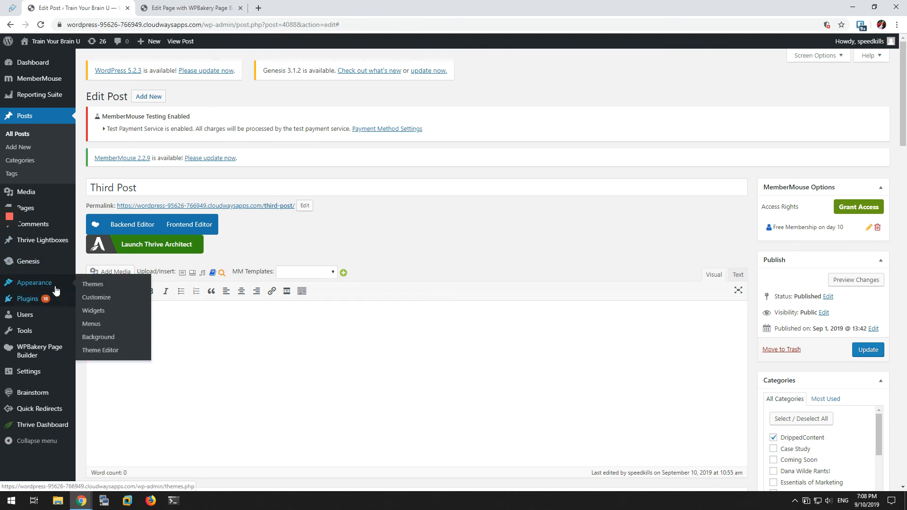